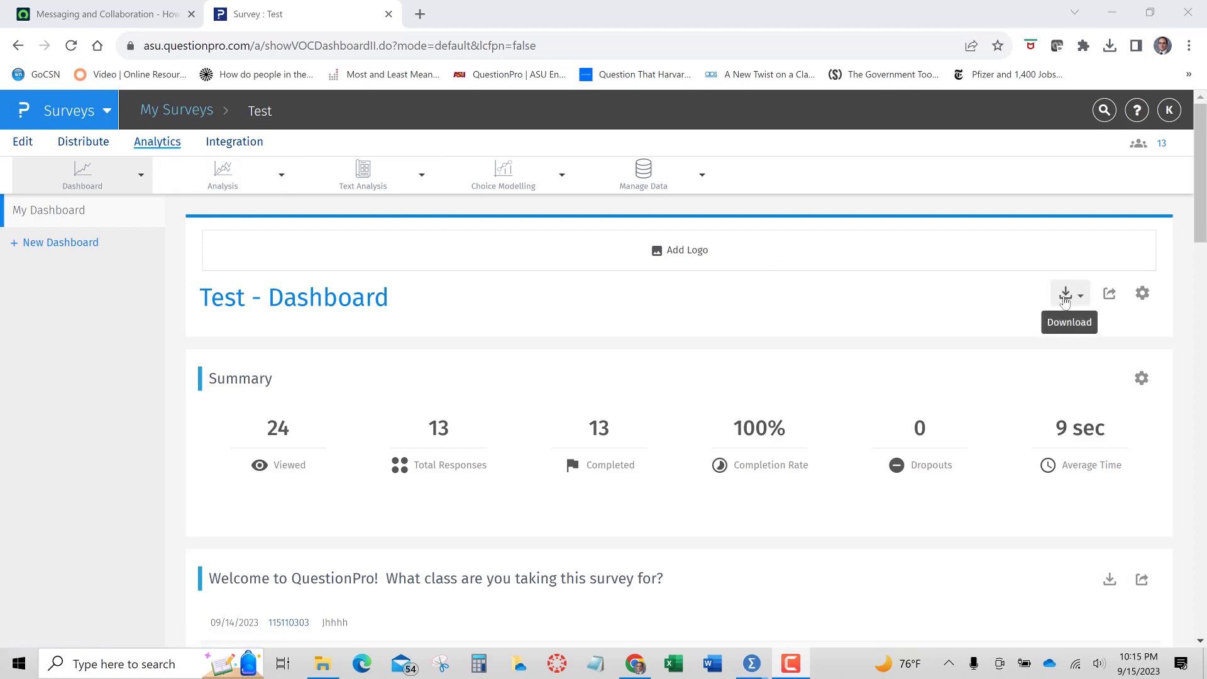
Download the survey's raw data as an SPSS file from the dashboard
left_click(1078, 302)
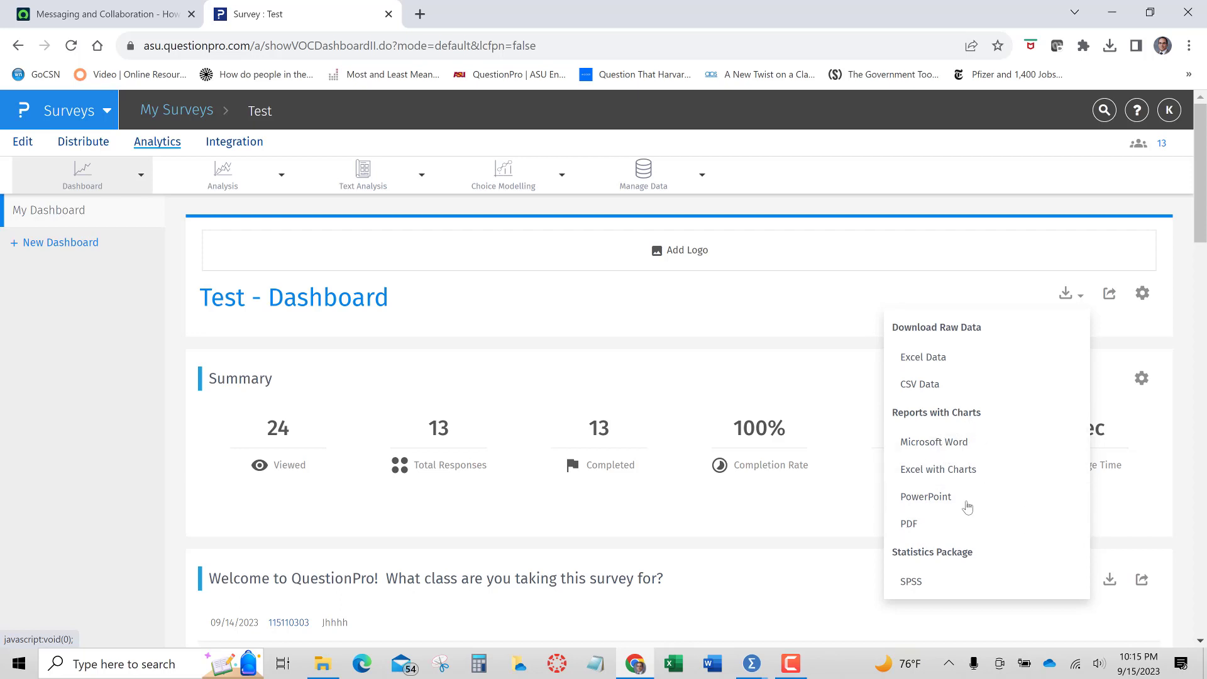
left_click(918, 583)
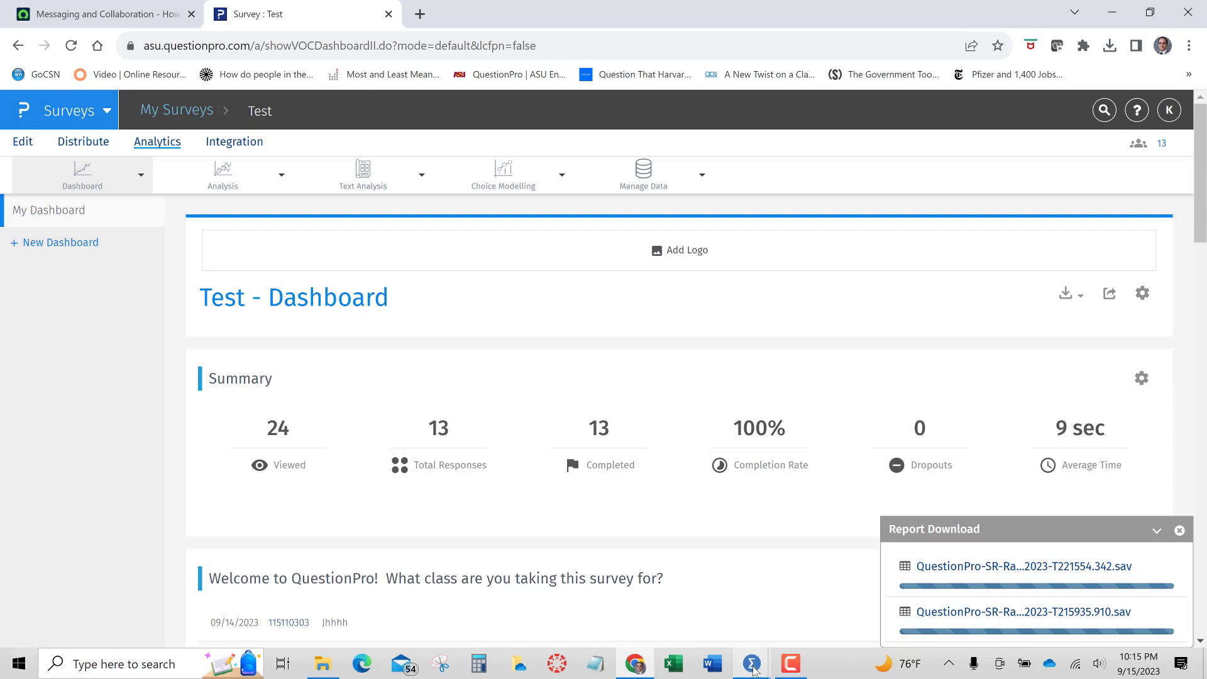
Close the old Syntax2 editor window without saving its contents
mouse_move(754, 669)
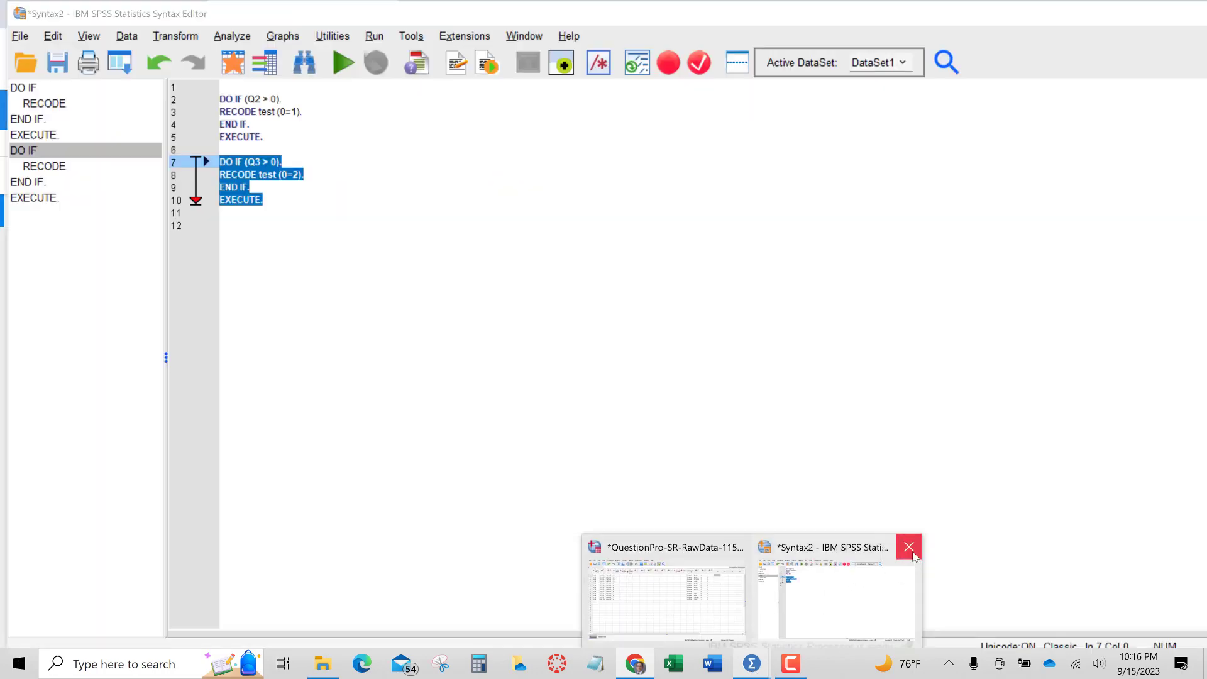
left_click(909, 547)
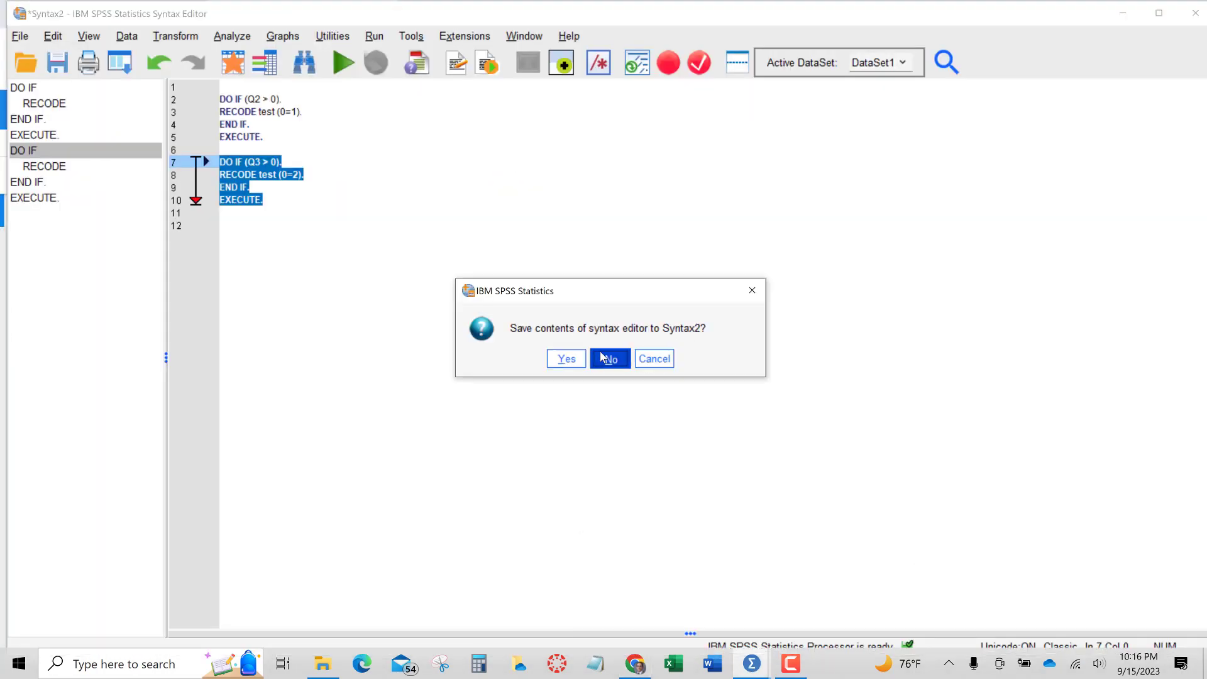
left_click(608, 358)
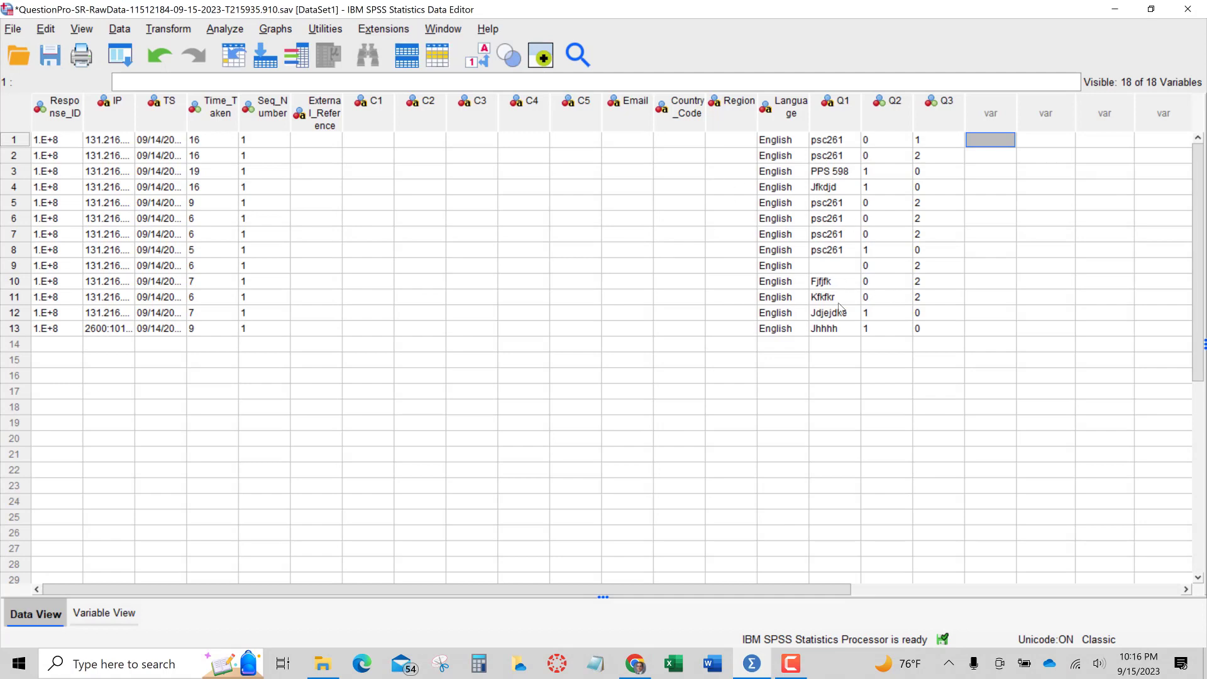
Examine the values in the Q1, Q2 and Q3 columns of the survey data
left_click(830, 118)
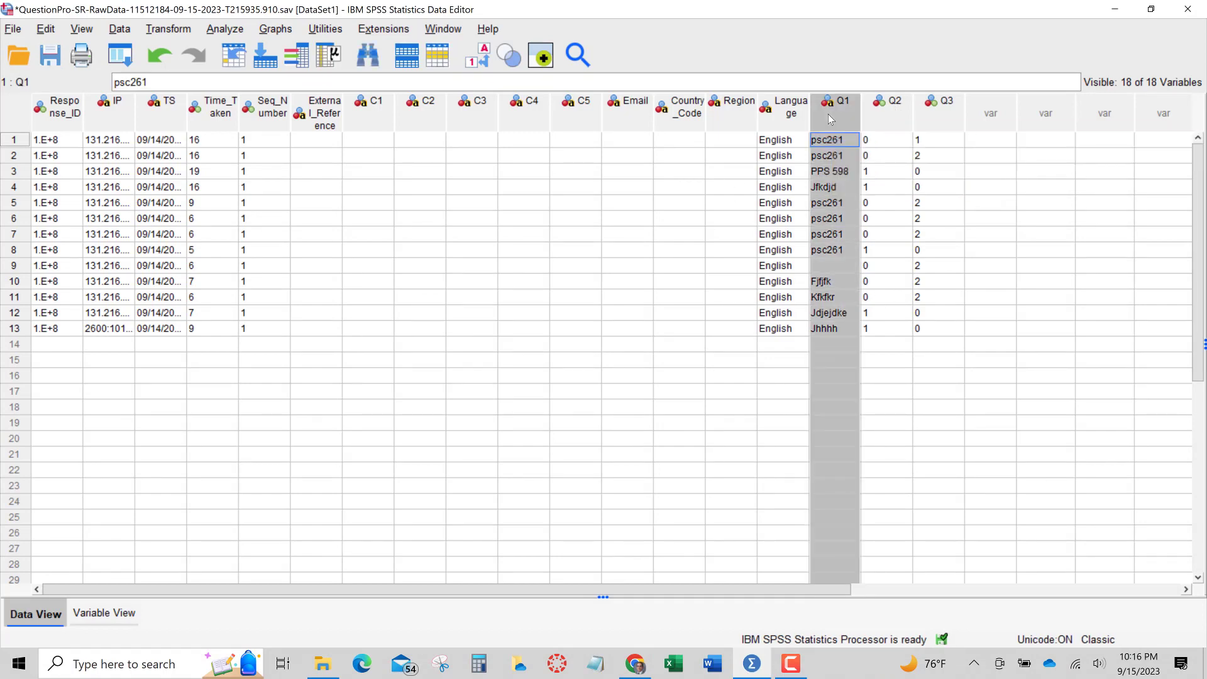
left_click(903, 110)
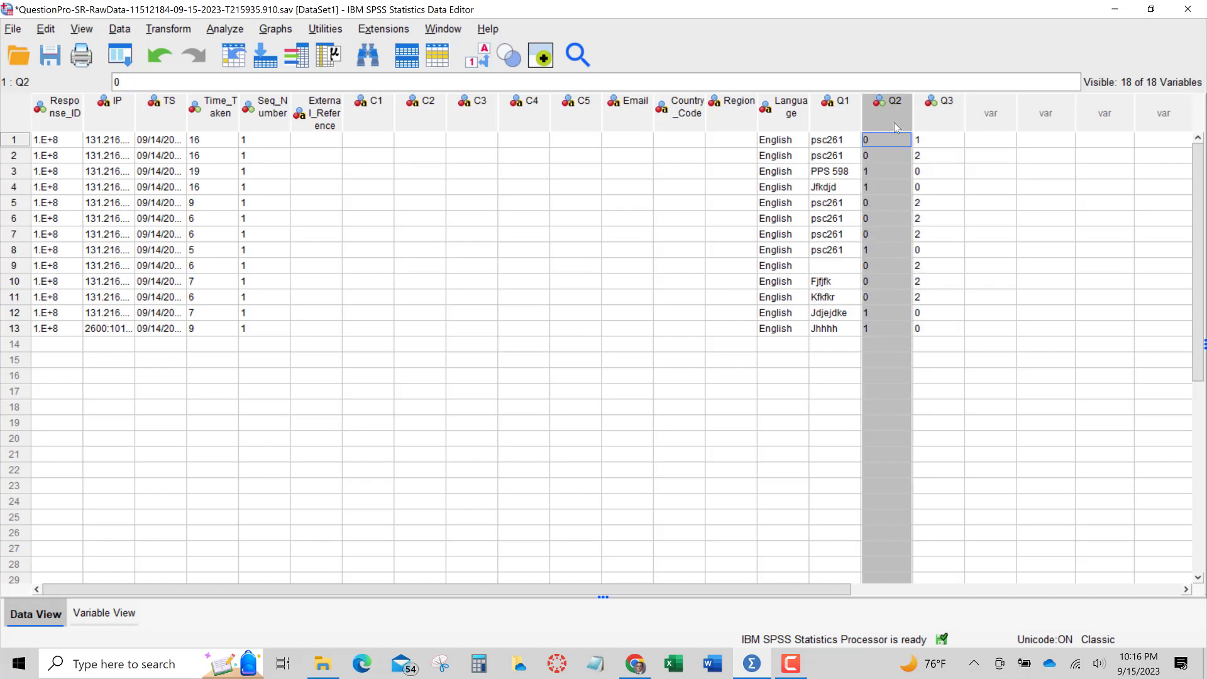
left_click(939, 116)
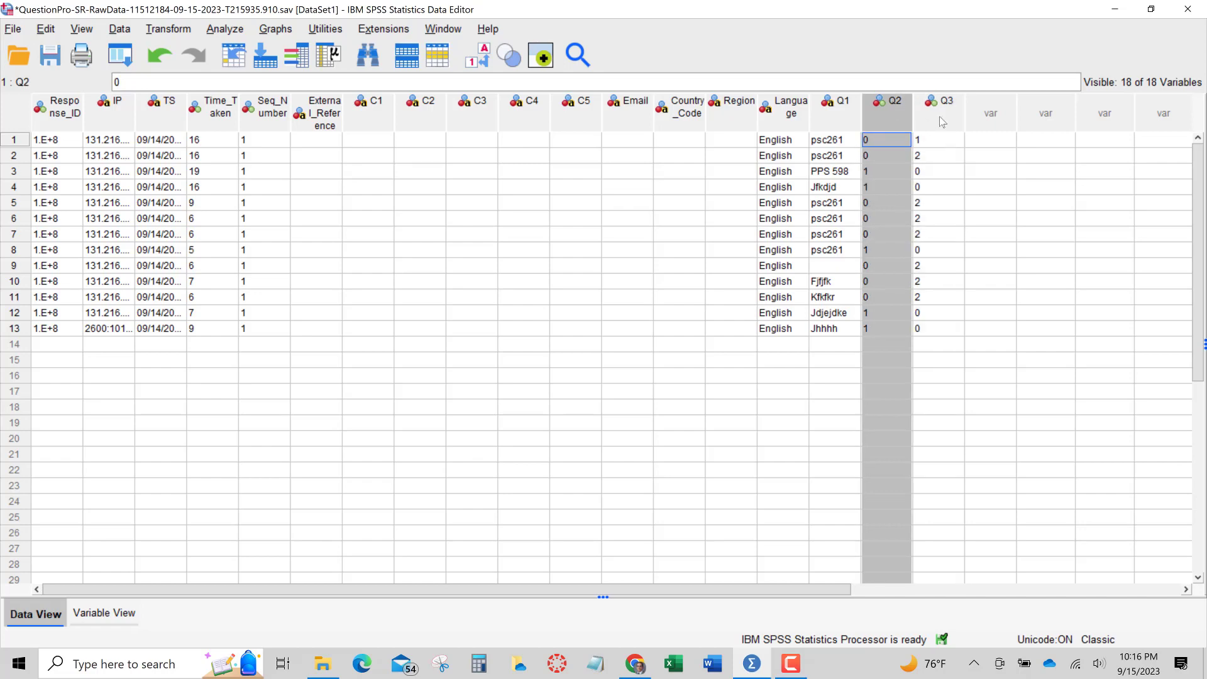
left_click(894, 117)
left_click(884, 141)
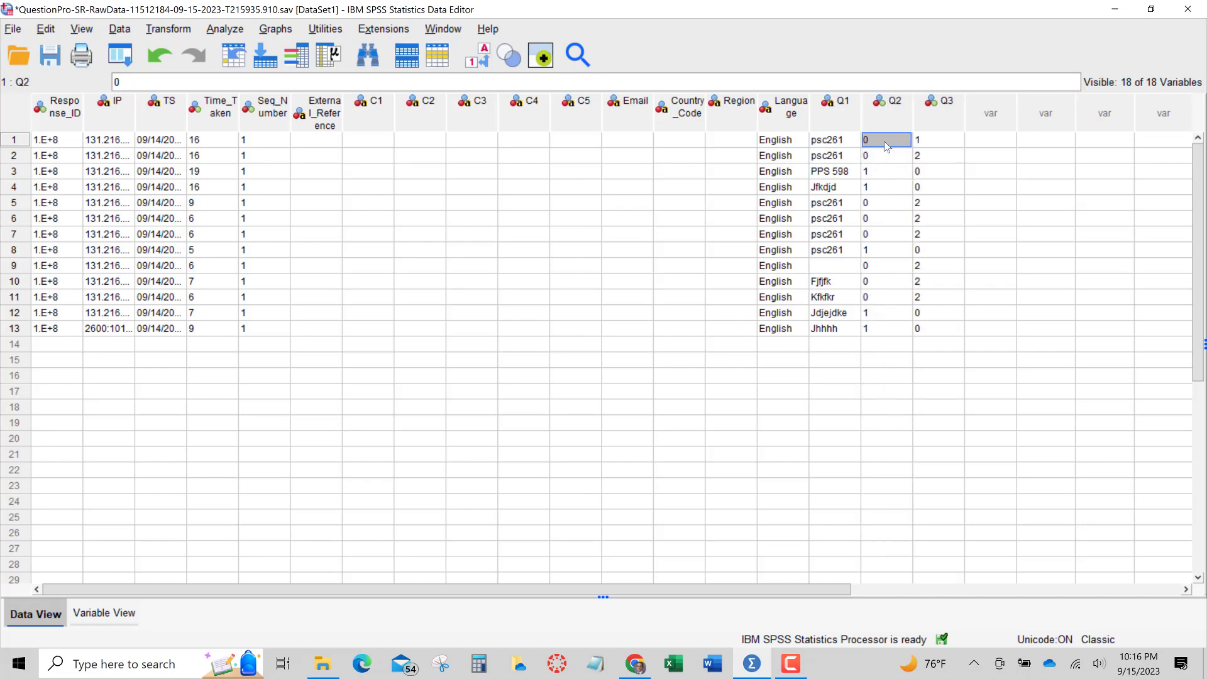
left_click(938, 143)
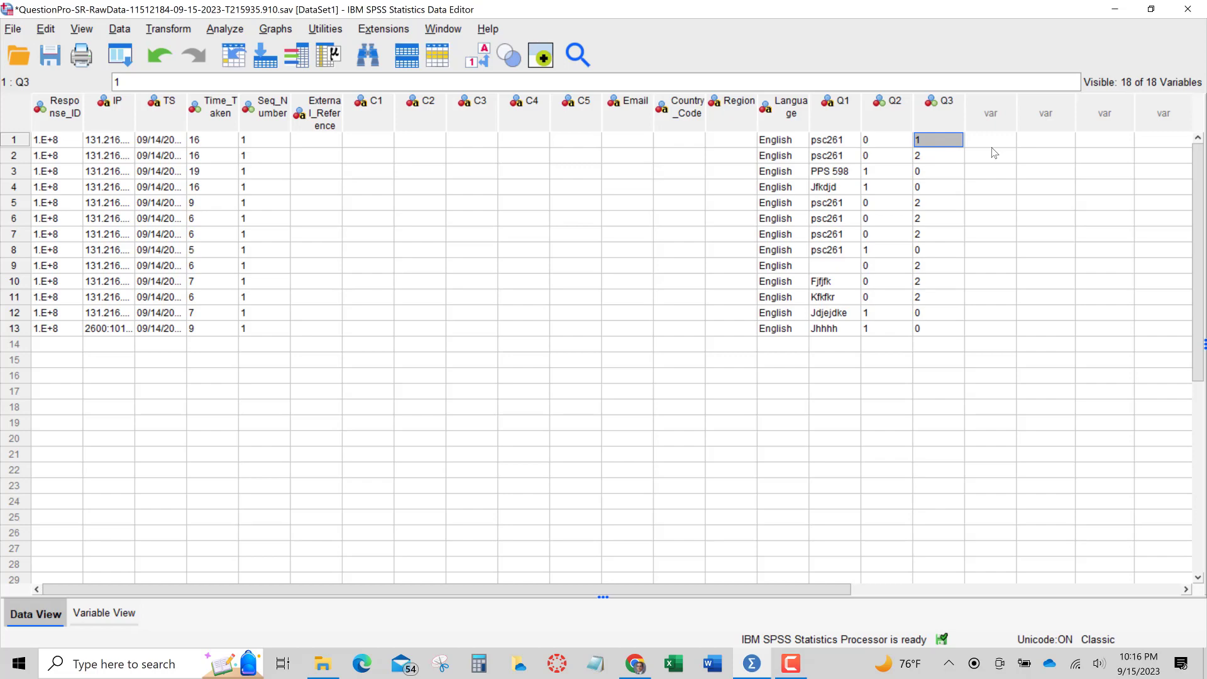
Compute a new variable named wording with the expression 0
left_click(181, 32)
left_click(182, 46)
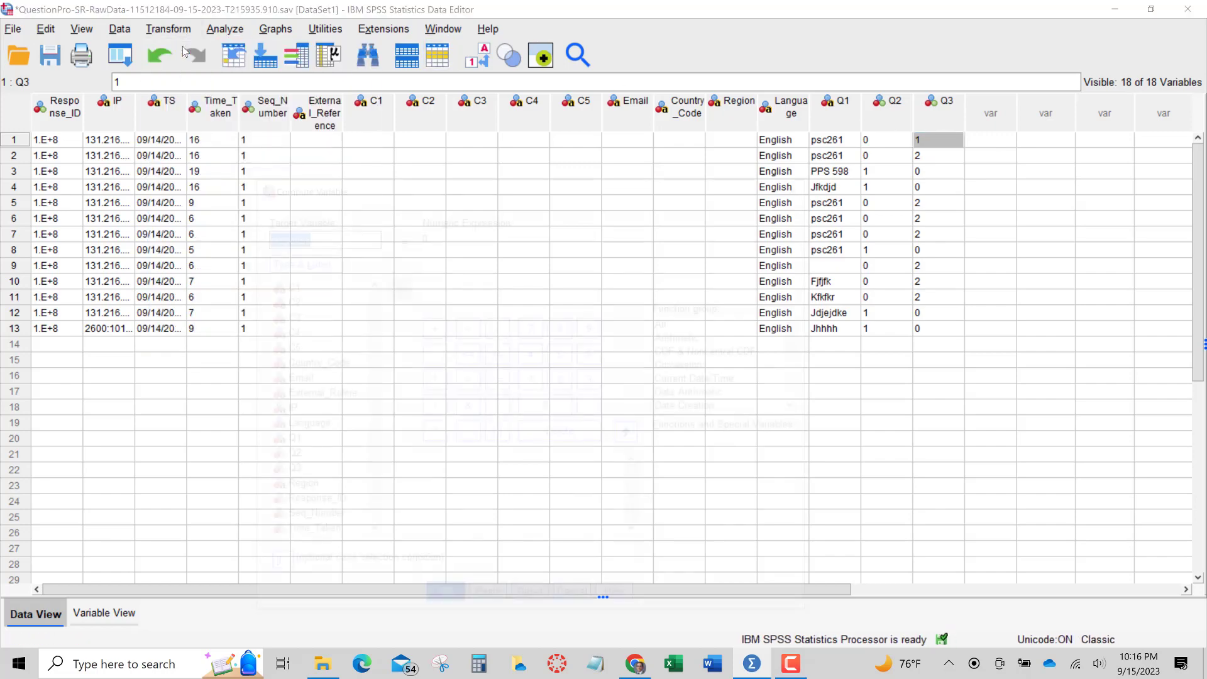
type("wording")
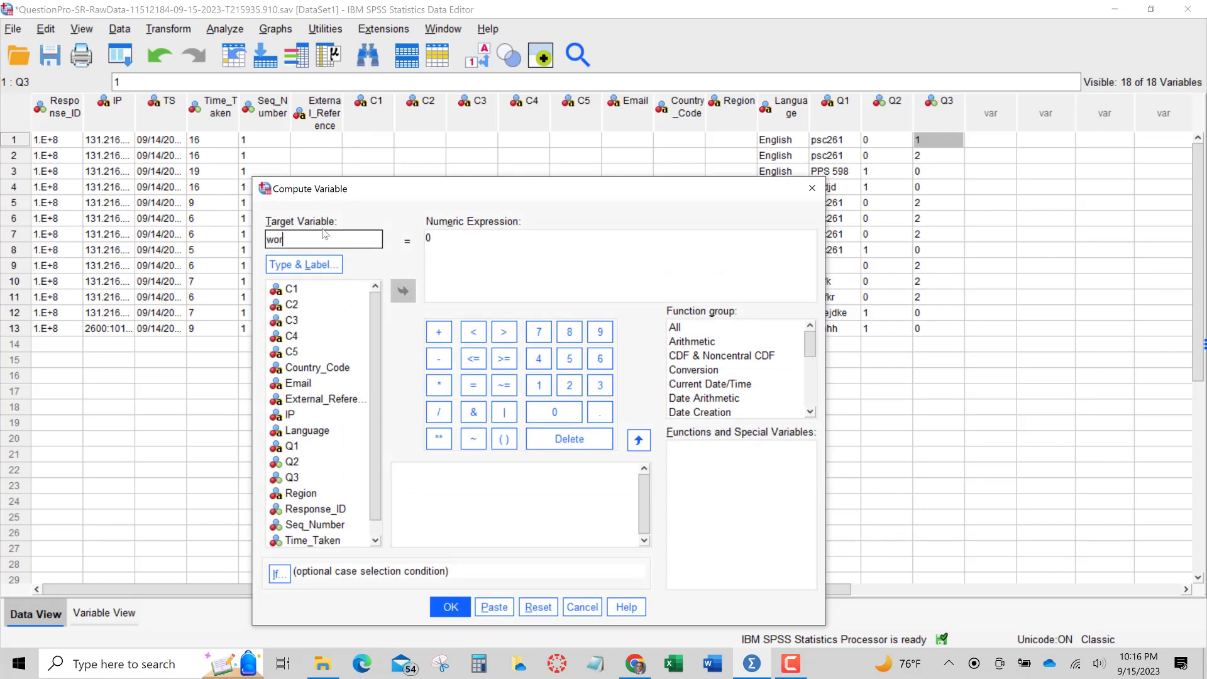
left_click(451, 606)
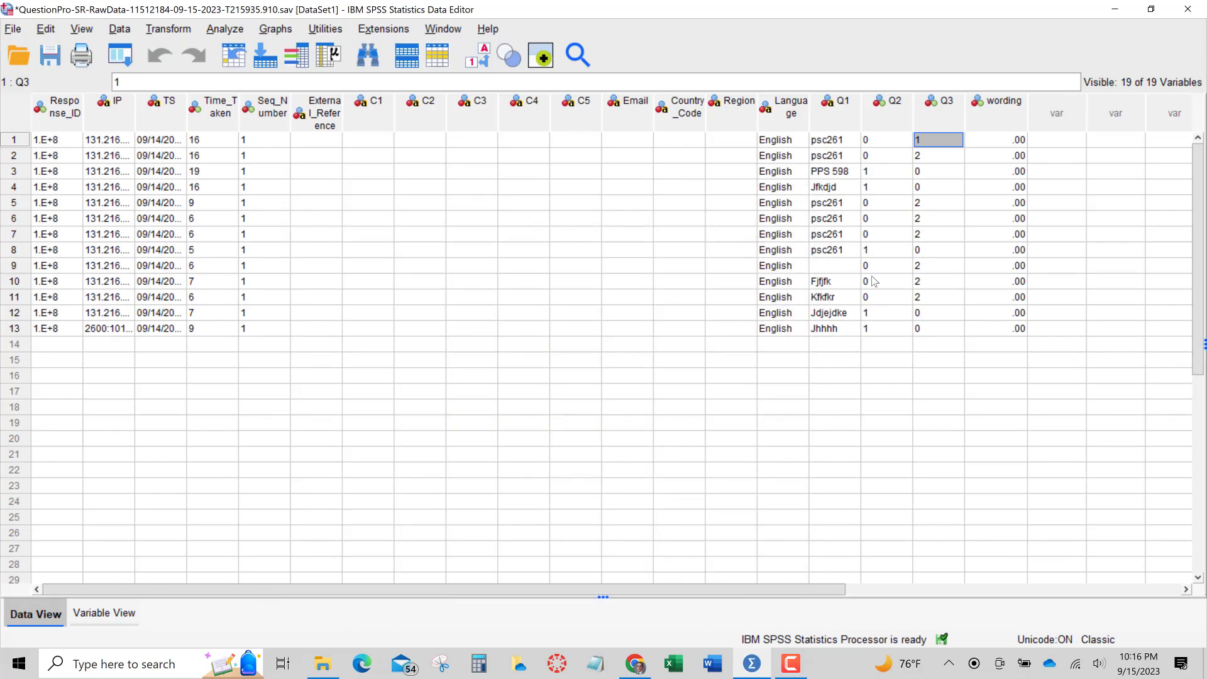
Open Recode into Same Variables and add the wording variable to the list
left_click(225, 28)
mouse_move(168, 29)
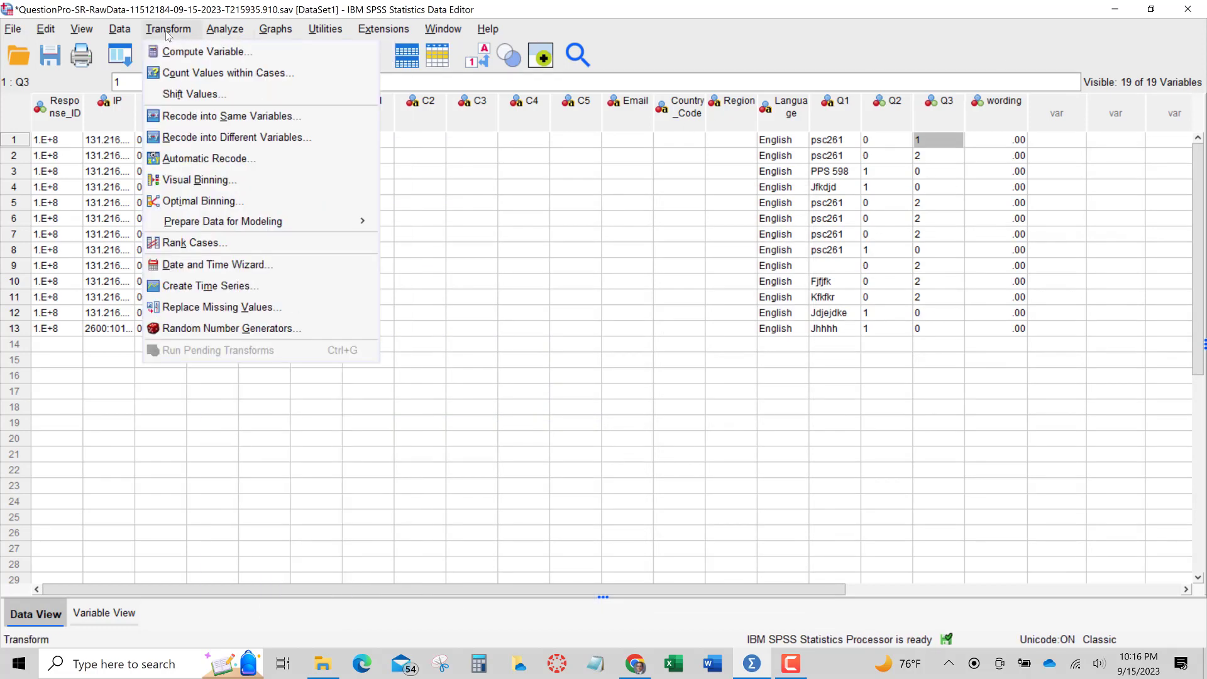
left_click(213, 122)
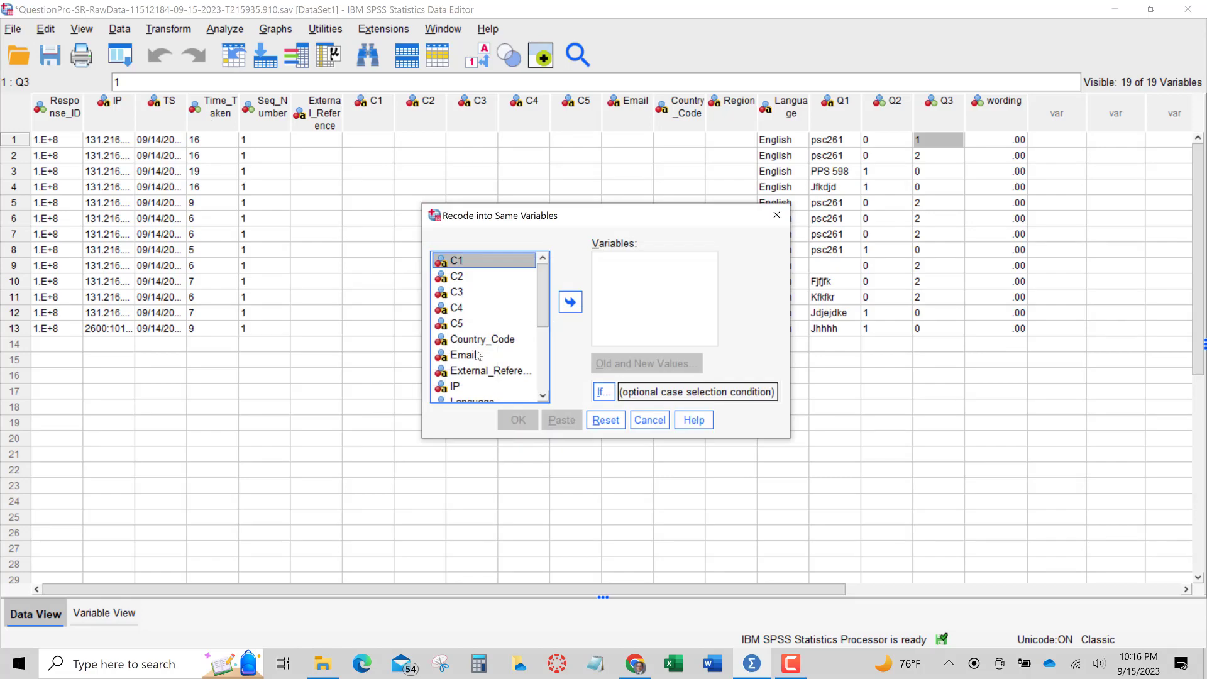
scroll(476, 349, "down", 5)
left_click(570, 302)
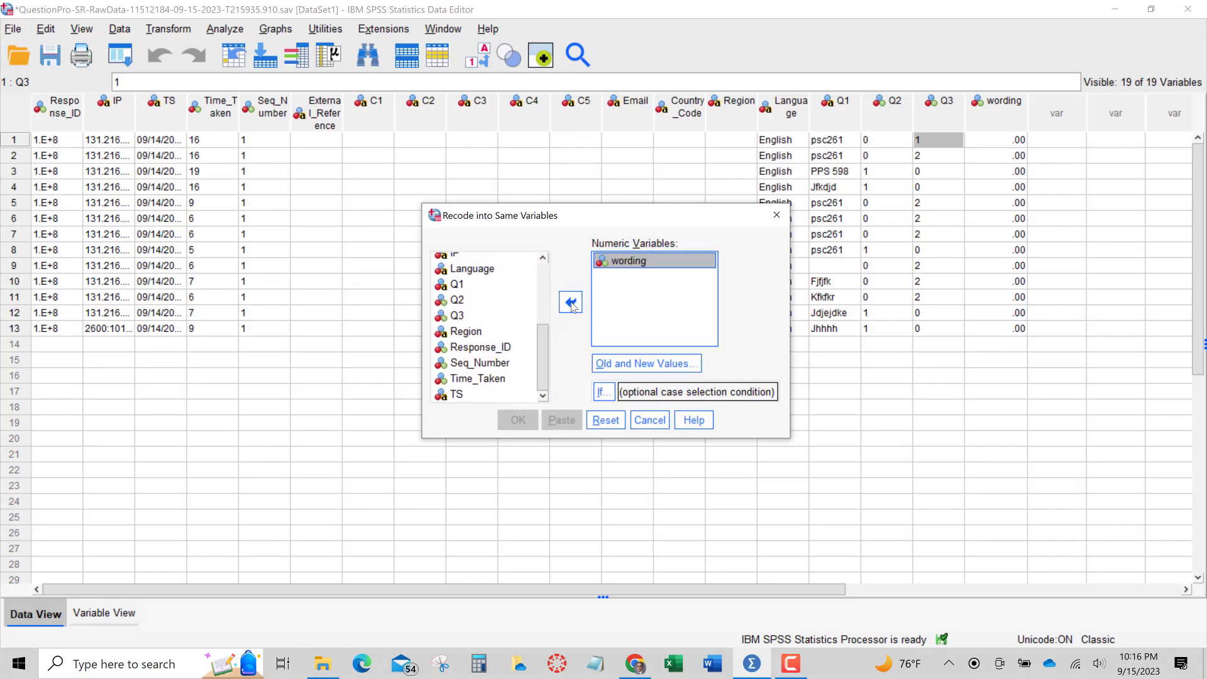
Add a recode rule turning old value 0 into new value 1
left_click(610, 362)
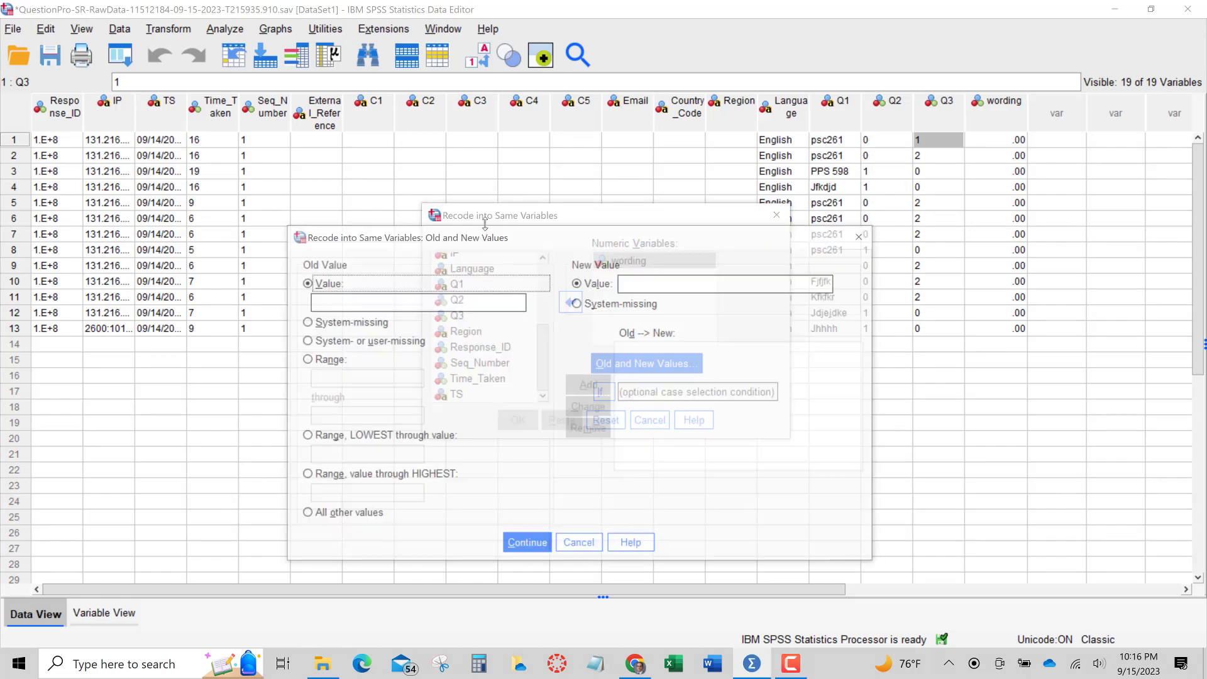
left_click(371, 304)
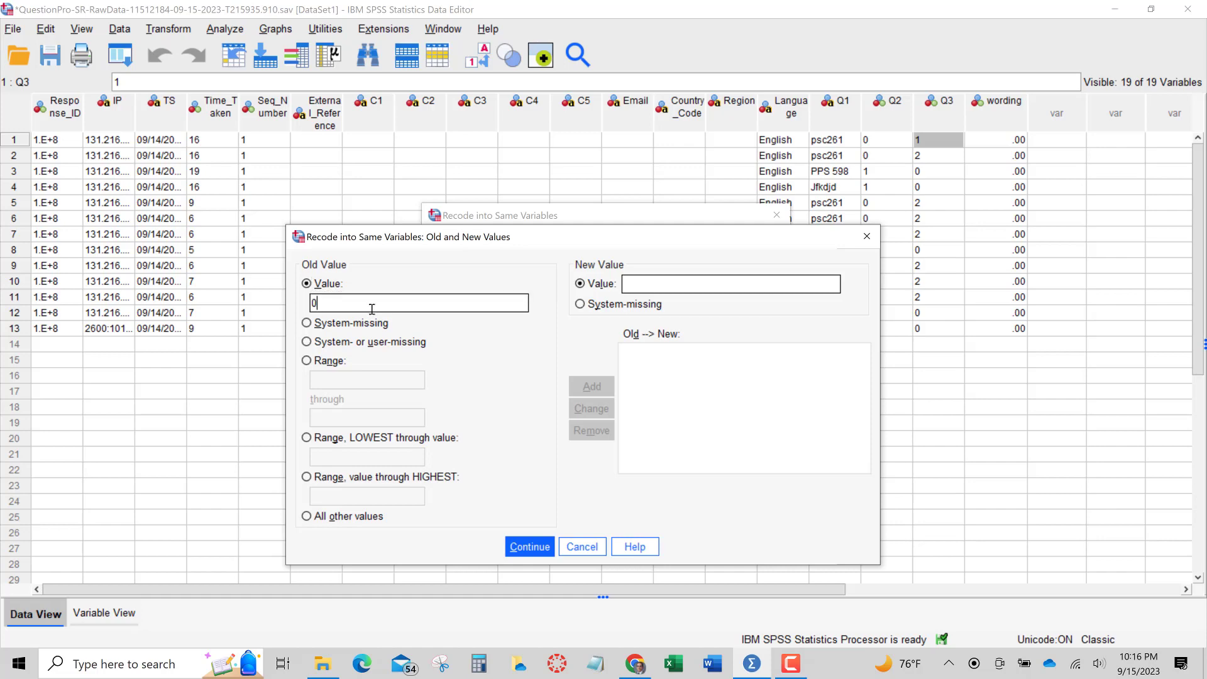
left_click(639, 284)
type("1")
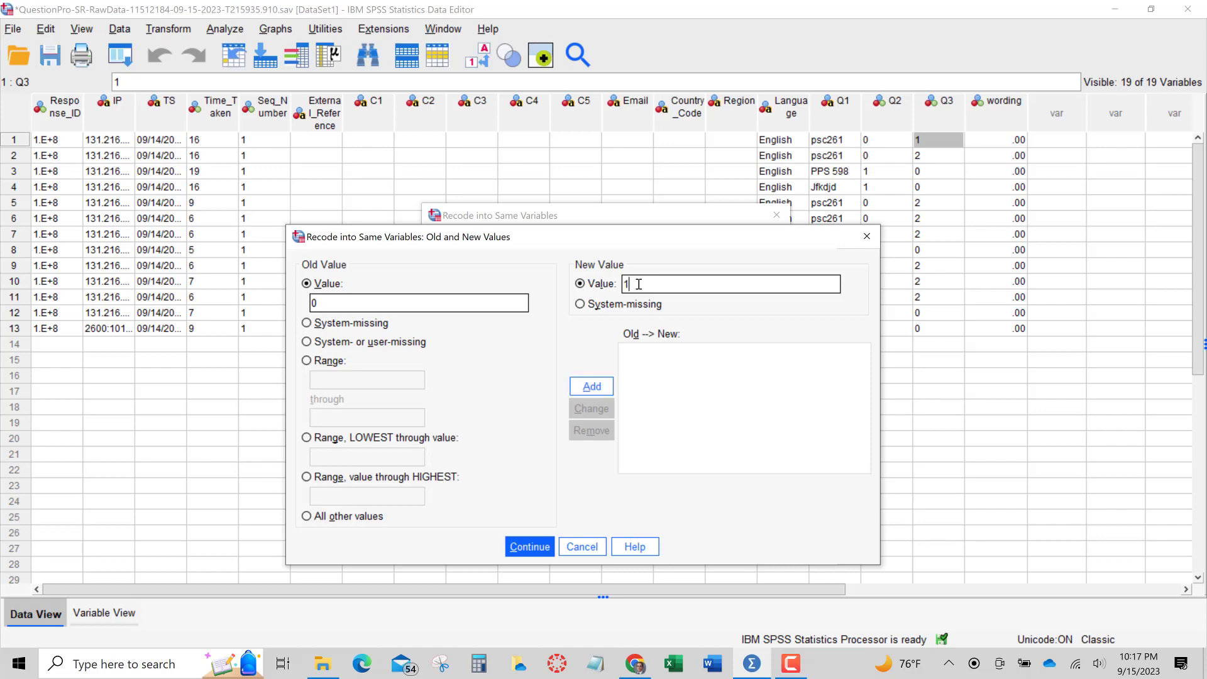
left_click(593, 387)
left_click(530, 546)
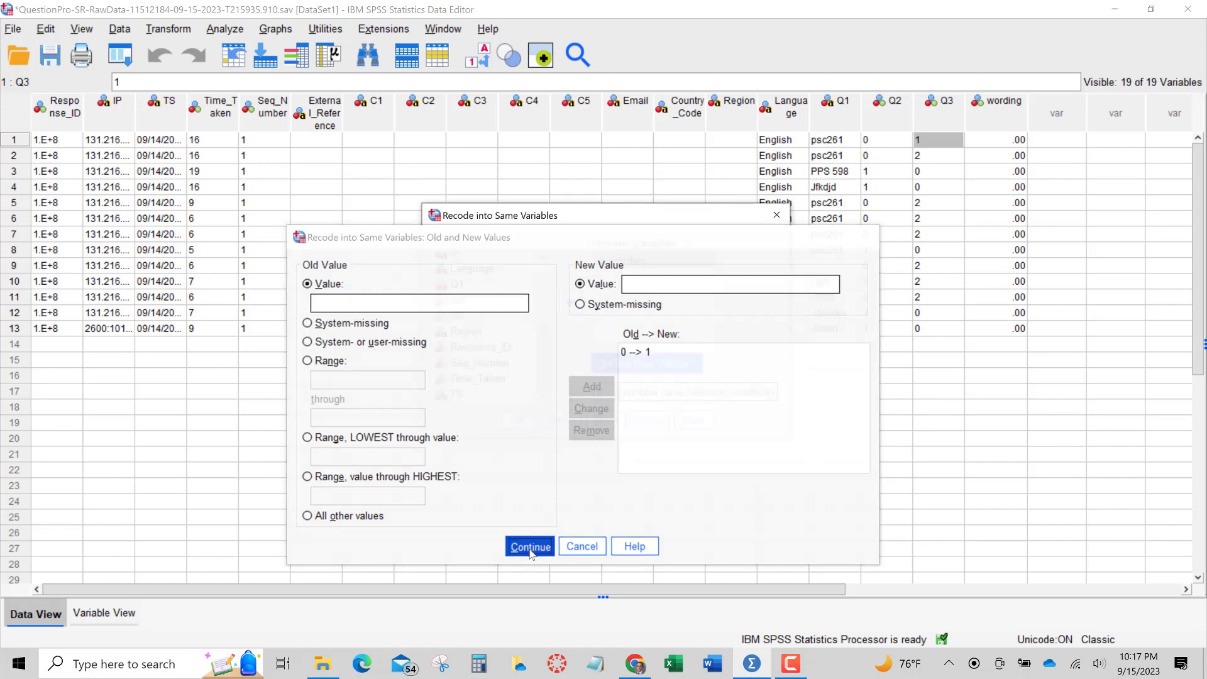
Restrict the recode to cases satisfying the condition Q2 > 0
left_click(605, 393)
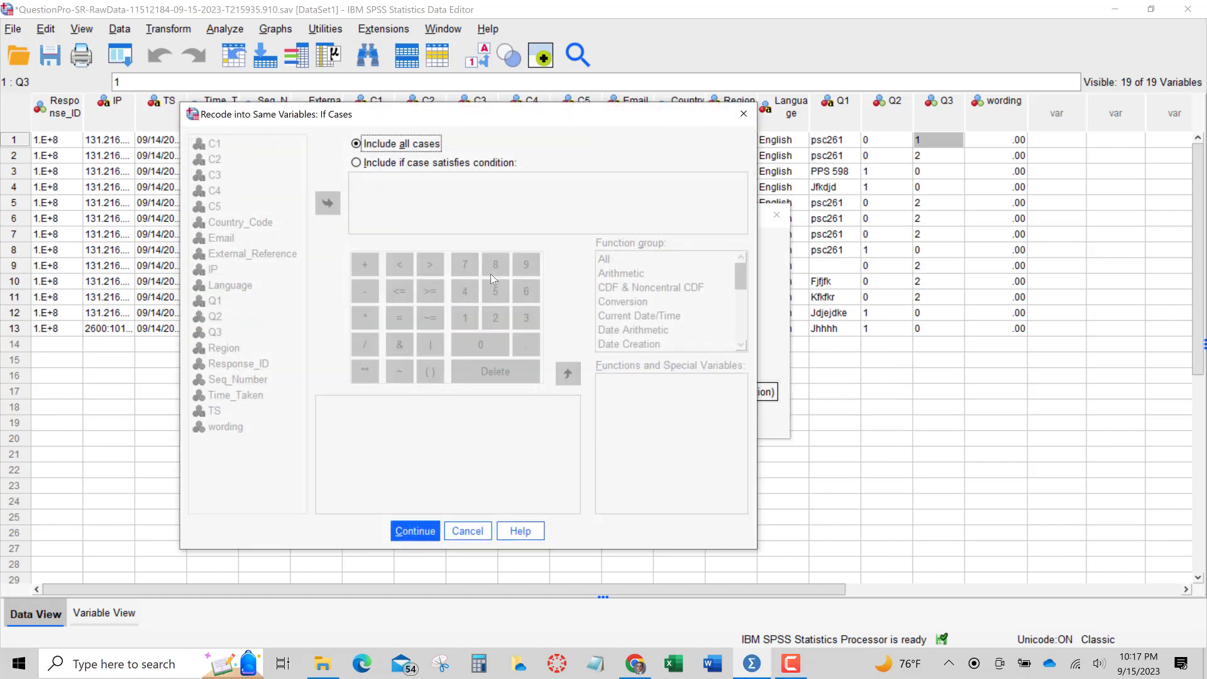
left_click(368, 163)
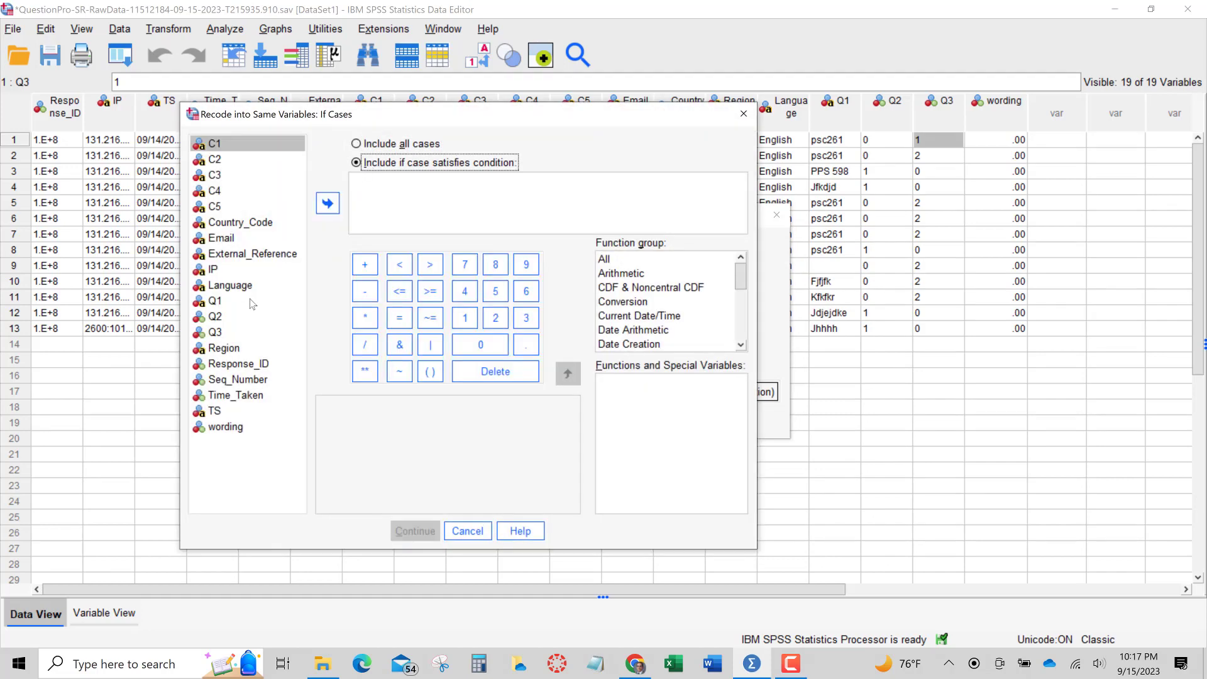
left_click(221, 318)
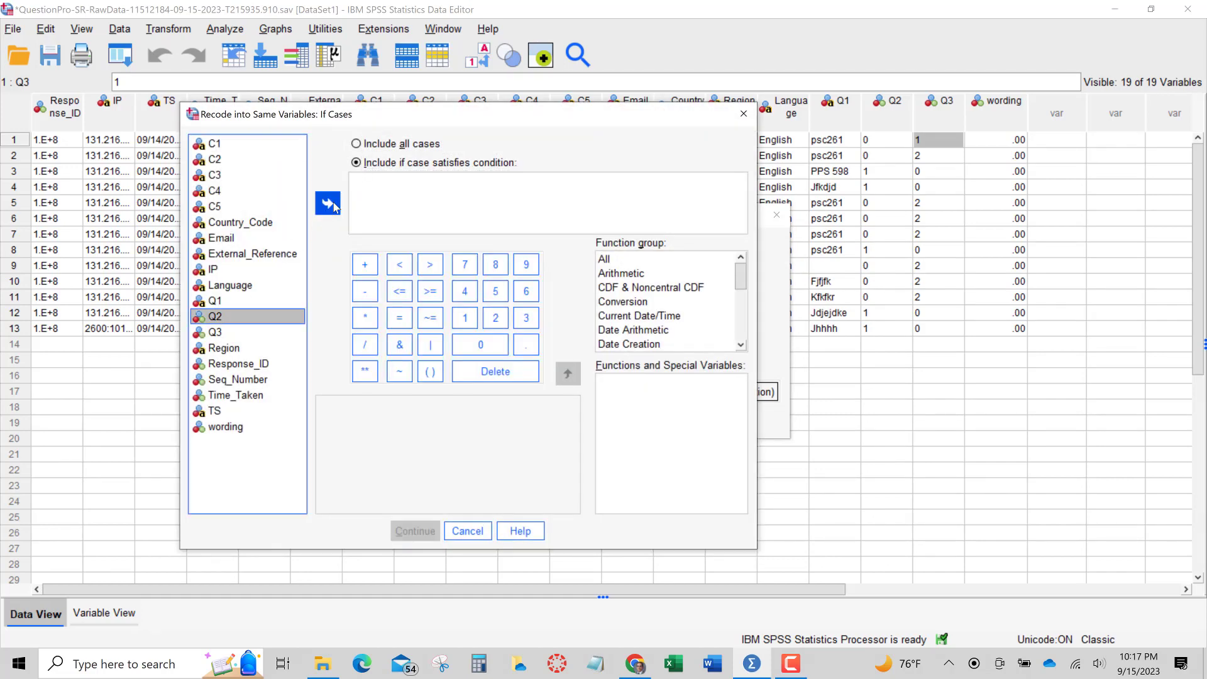
left_click(327, 202)
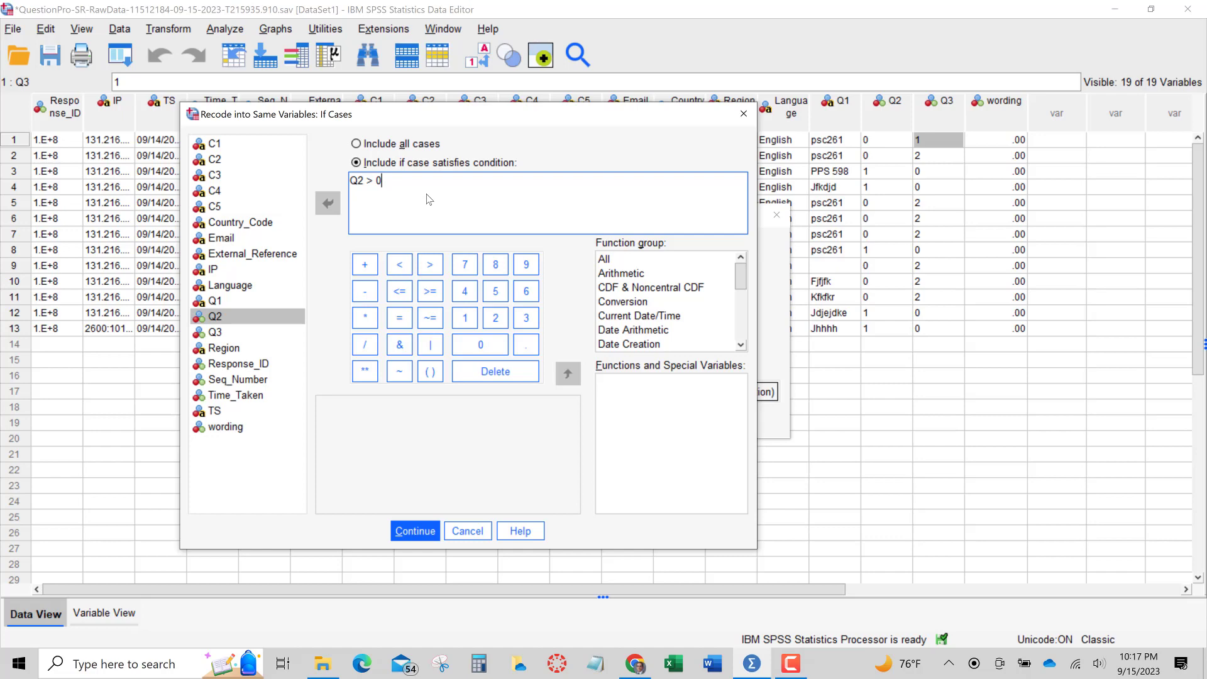
left_click(416, 532)
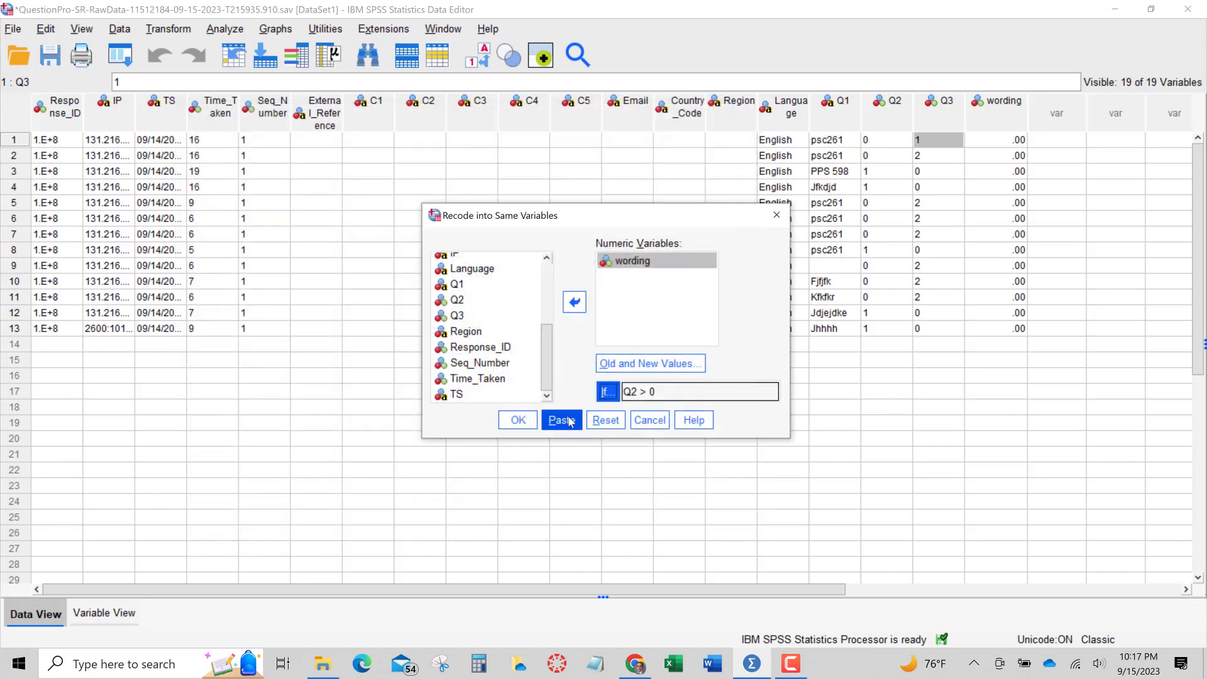
Paste the recode as syntax, select all its lines and run them
left_click(570, 422)
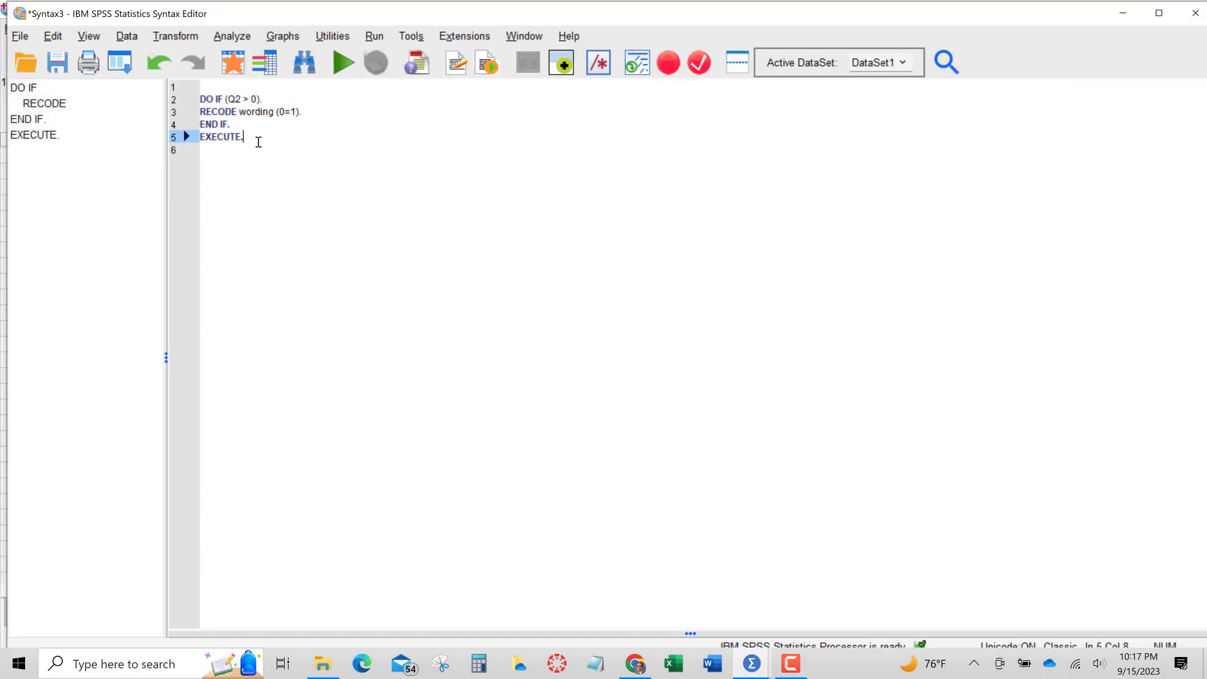
left_click_drag(253, 138, 199, 97)
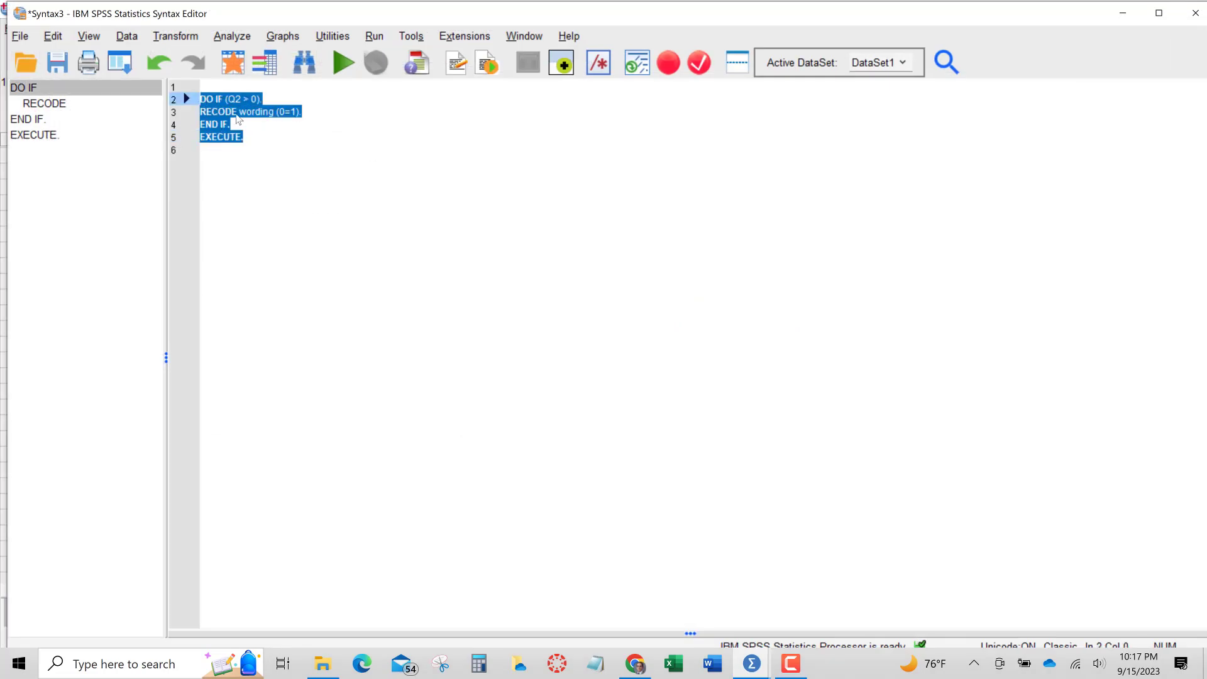
left_click(342, 64)
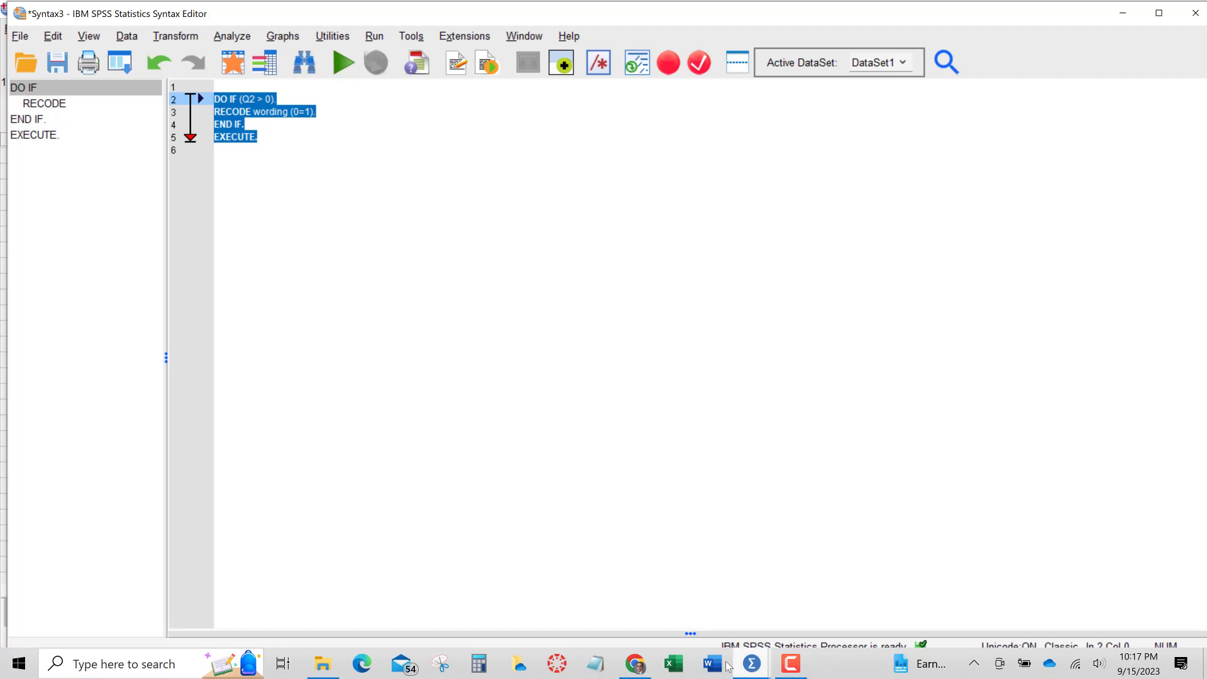
Switch to the data editor and compare the wording values with the Q2 answers
mouse_move(748, 665)
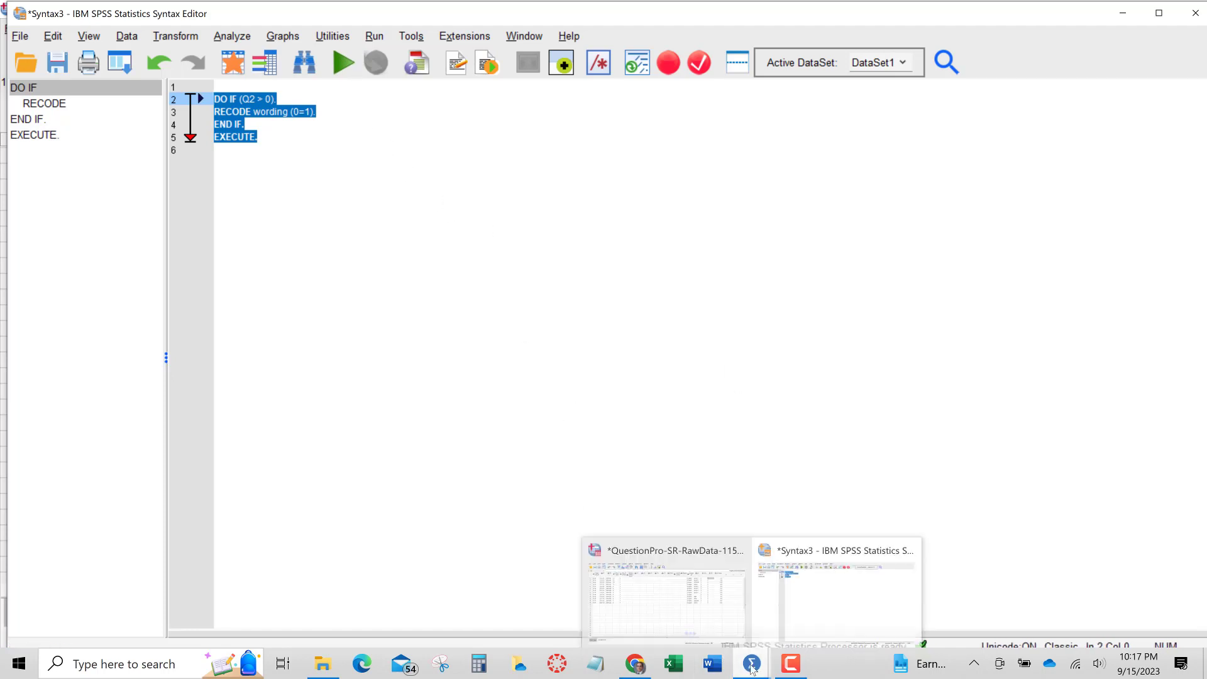
left_click(667, 591)
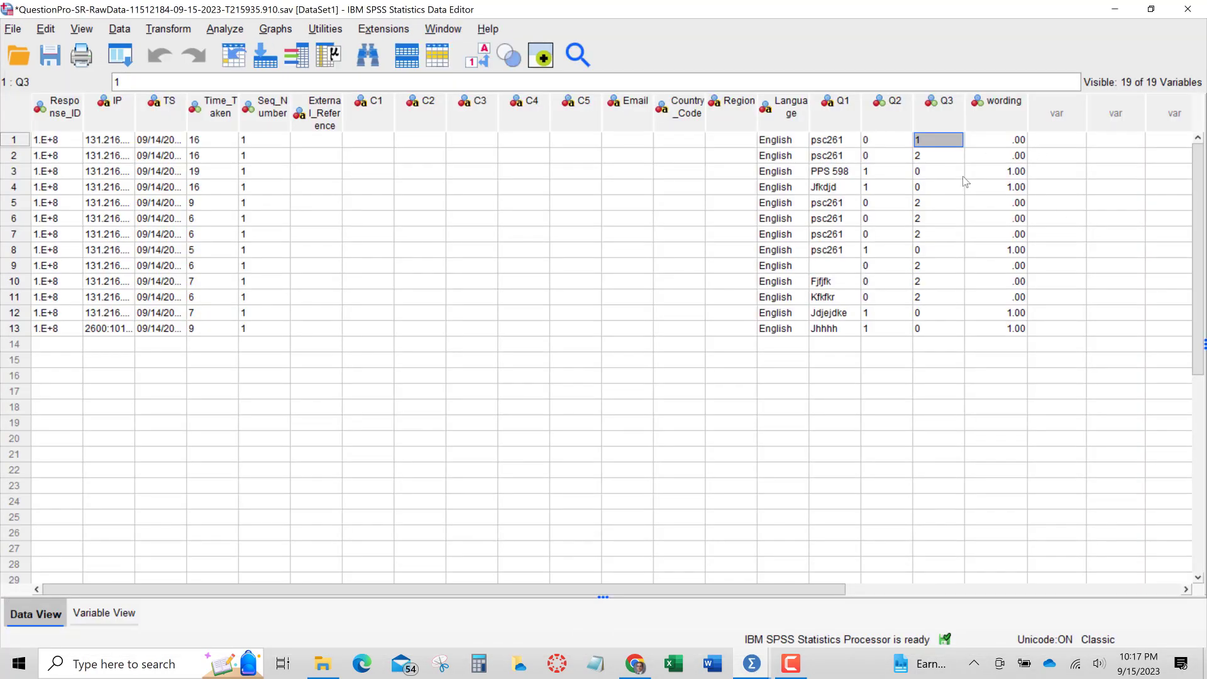
left_click(1018, 250)
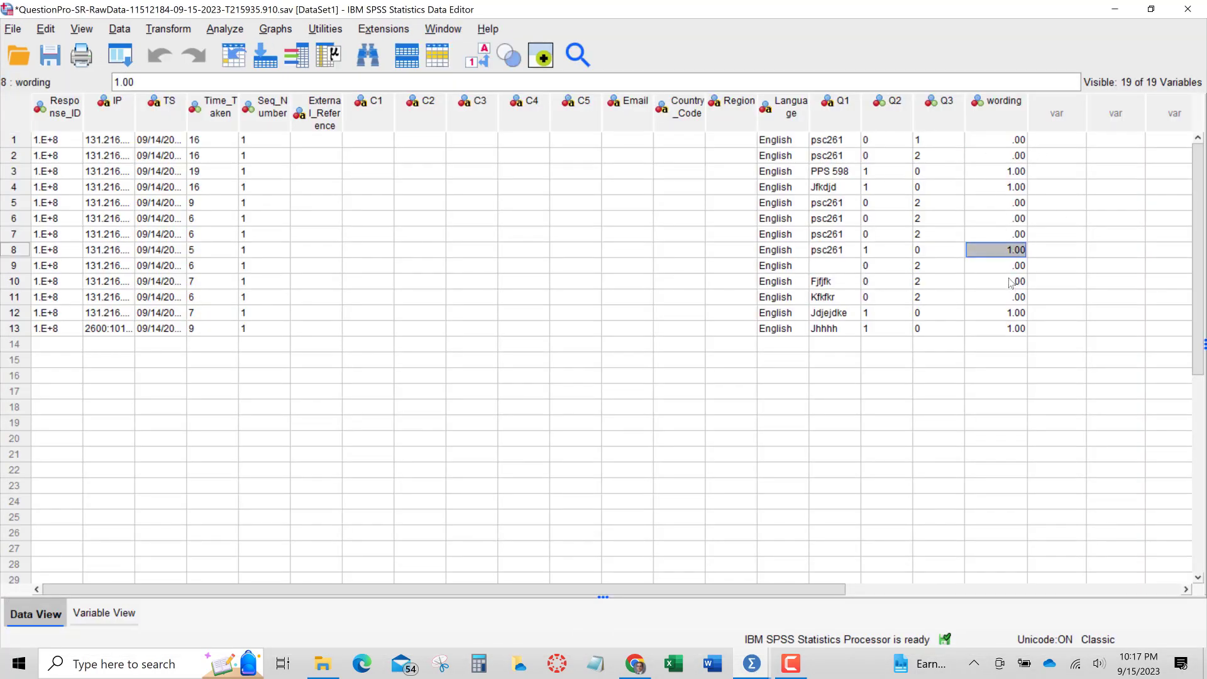
left_click(1008, 314)
left_click(1002, 328)
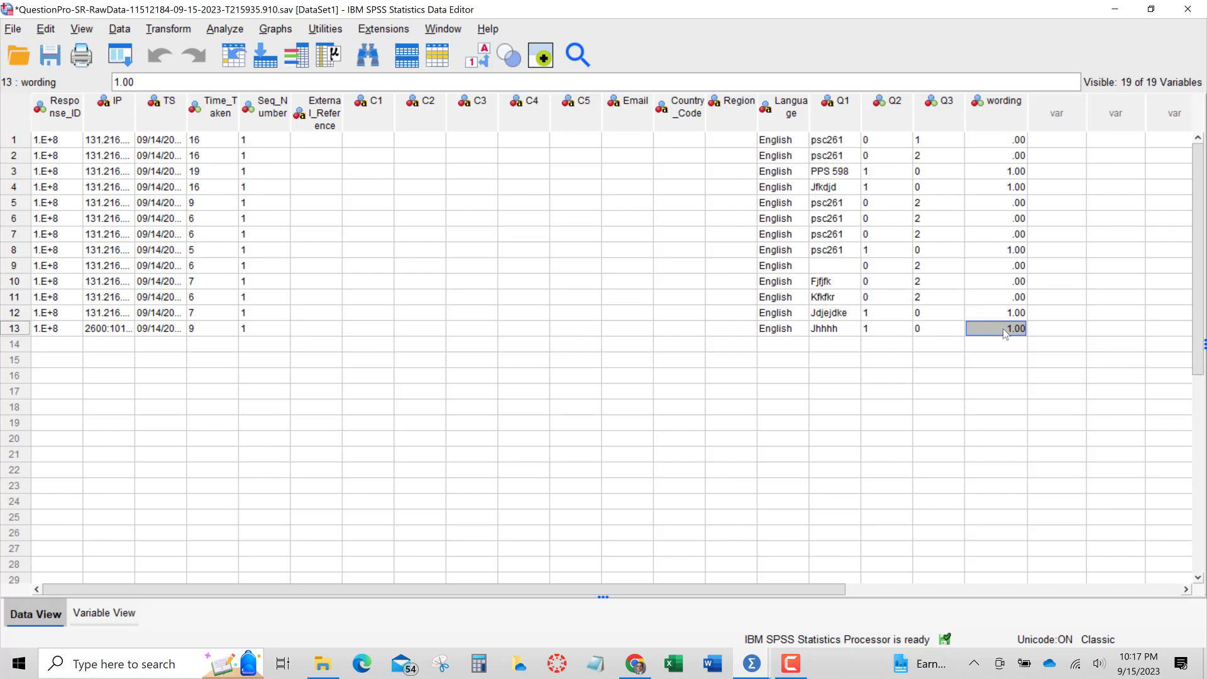
left_click(885, 331)
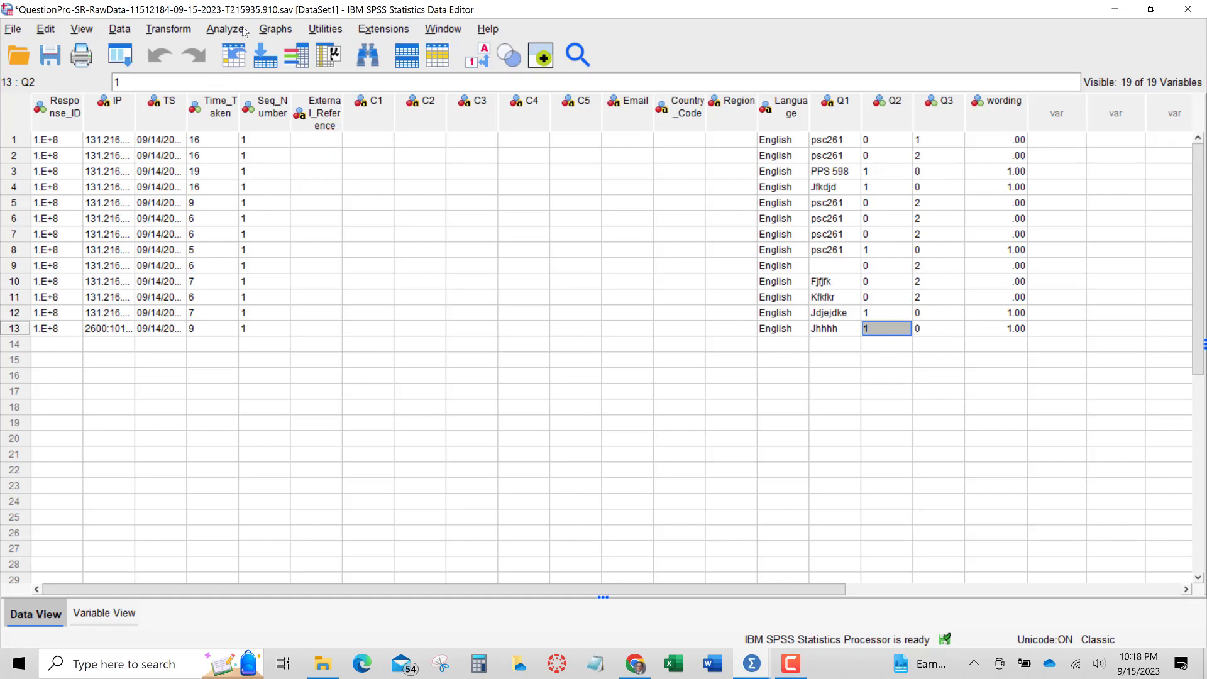
Switch back to the syntax editor window
left_click(178, 31)
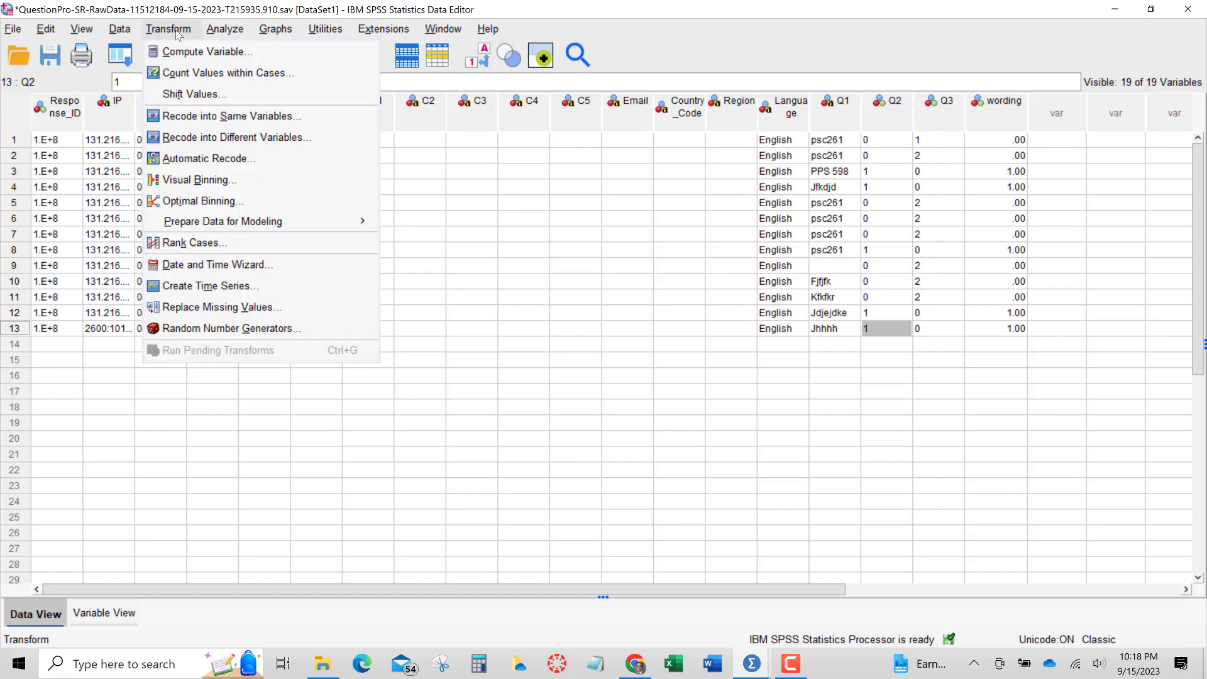
left_click(754, 666)
left_click(847, 591)
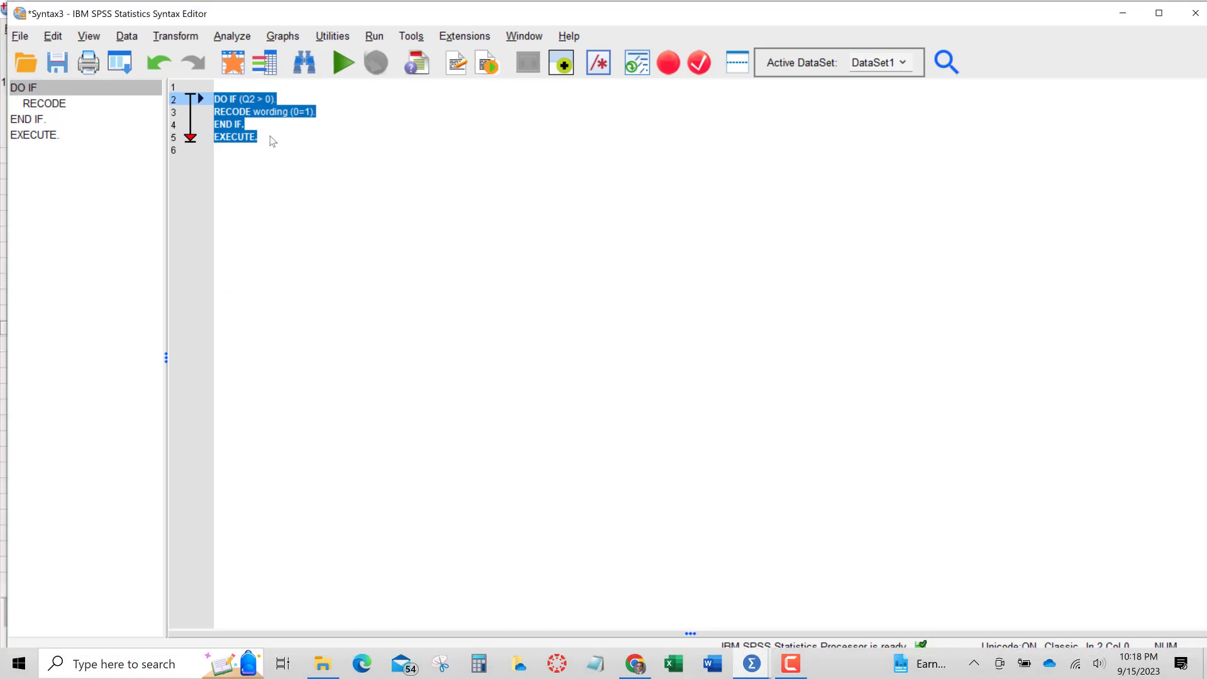
Copy the selected DO IF syntax block and paste a duplicate of it below, after a blank line
right_click(231, 114)
left_click(257, 142)
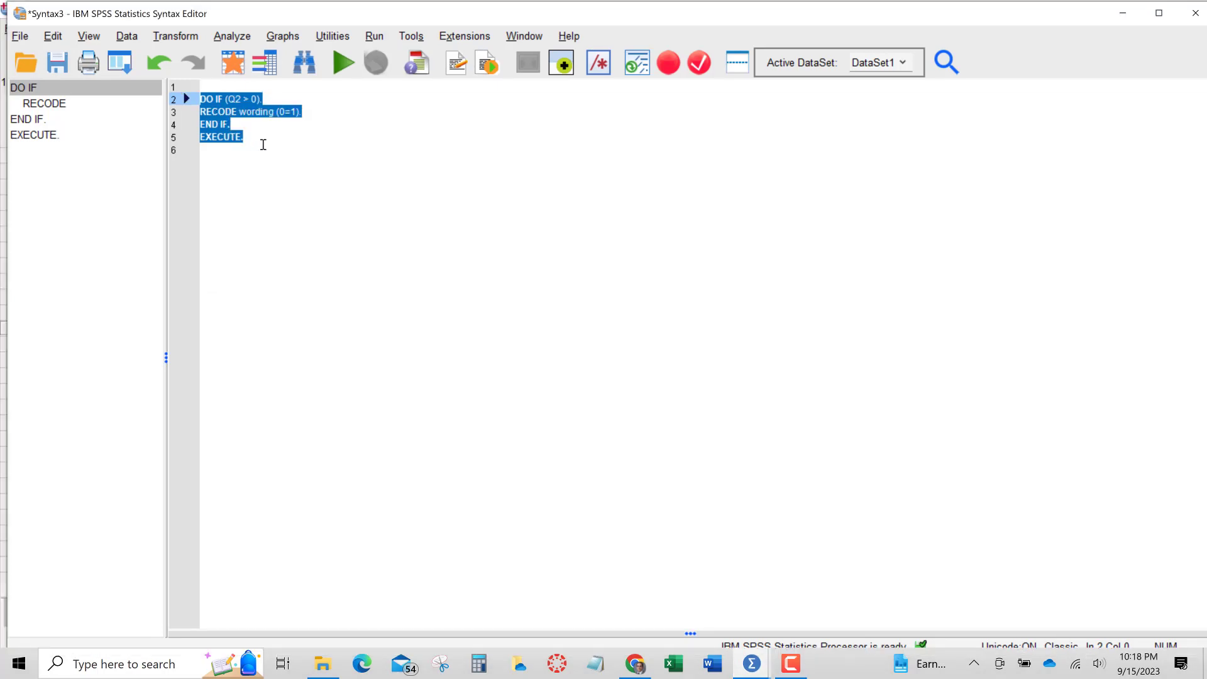
left_click(266, 140)
key("Return")
key("Return")
key("ctrl+v")
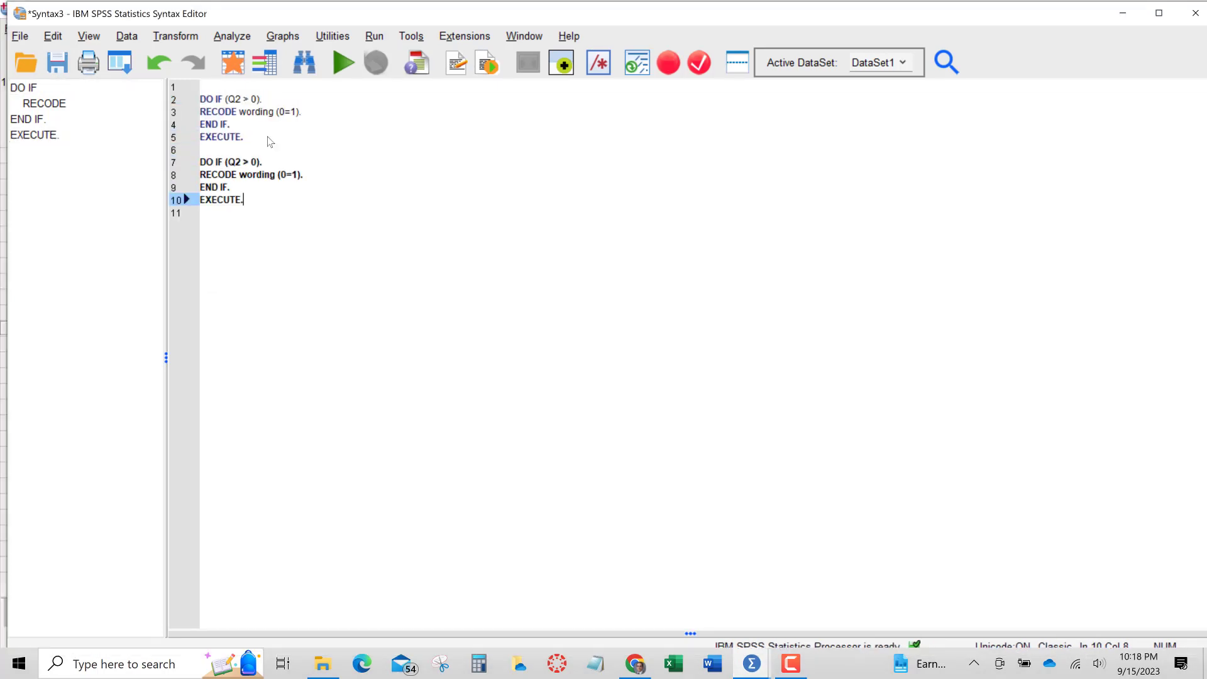
Change the duplicate's condition to Q3 > 0 and its recode to 0=2, then select the new block and run it
left_click(244, 161)
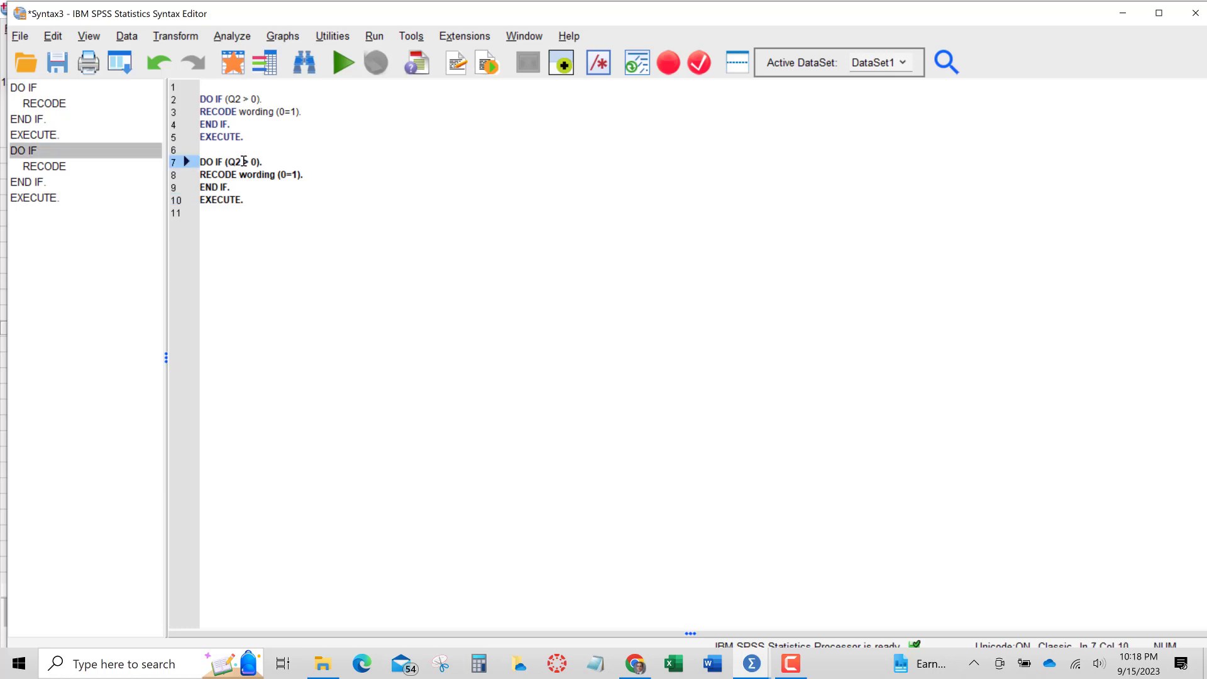
key("BackSpace")
type("3")
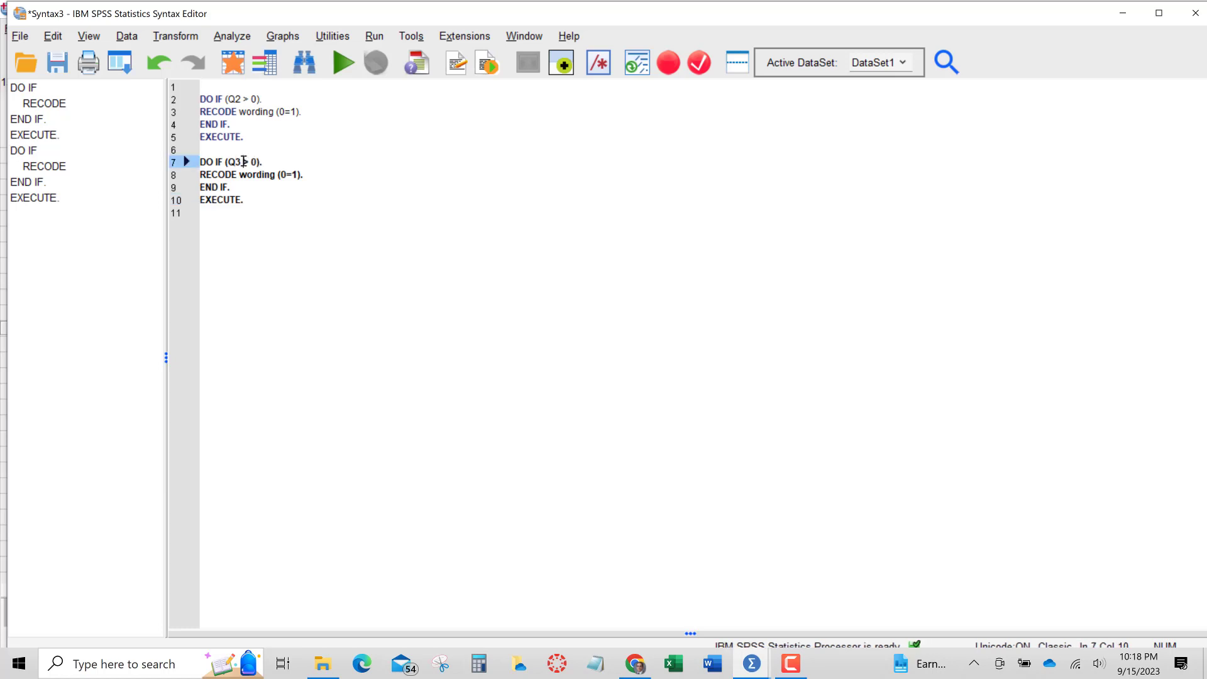
double_click(294, 174)
type("2")
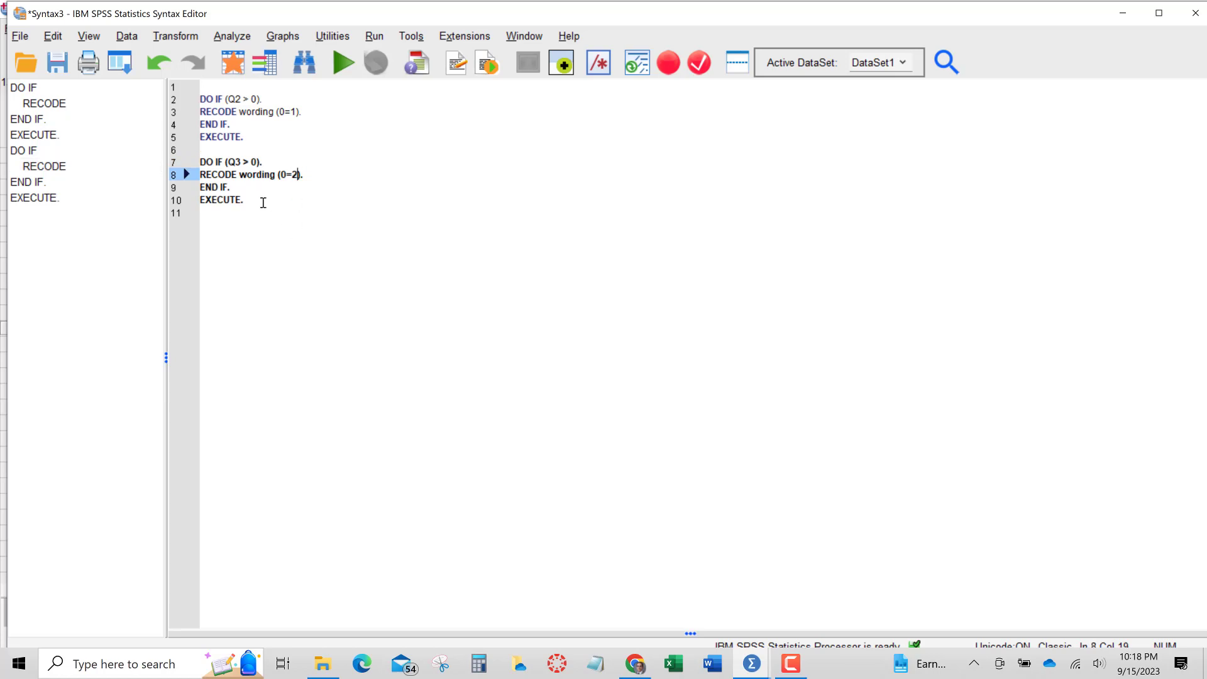
left_click_drag(245, 199, 201, 161)
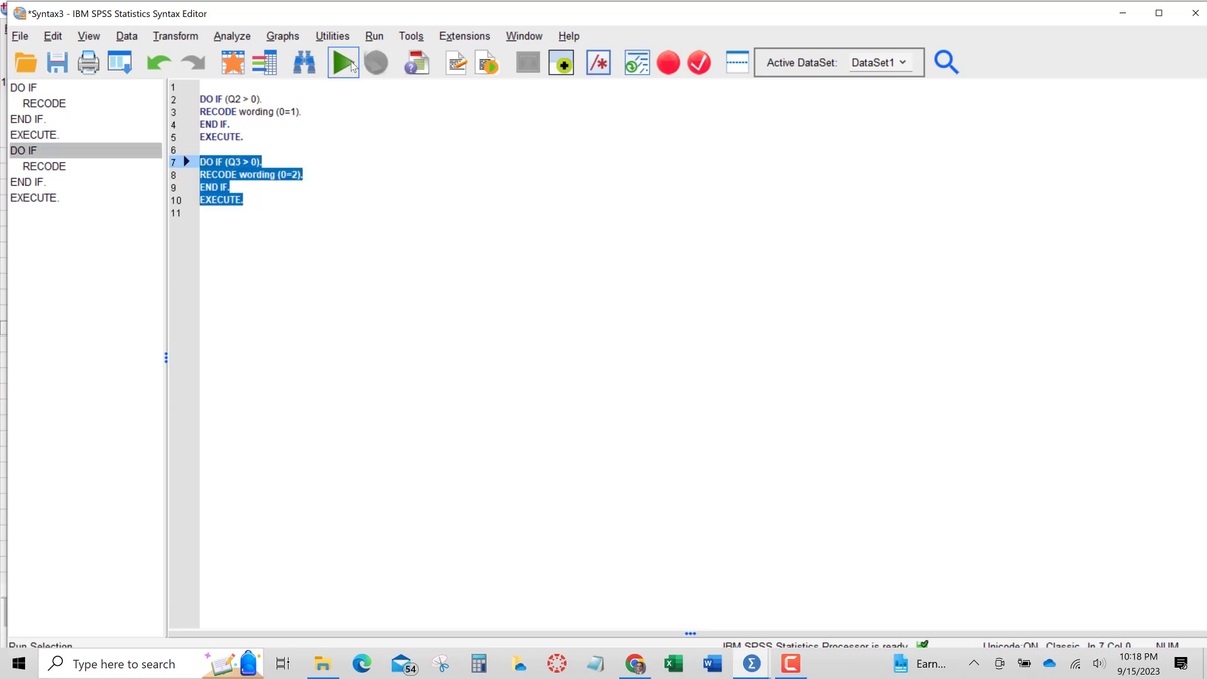
left_click(341, 65)
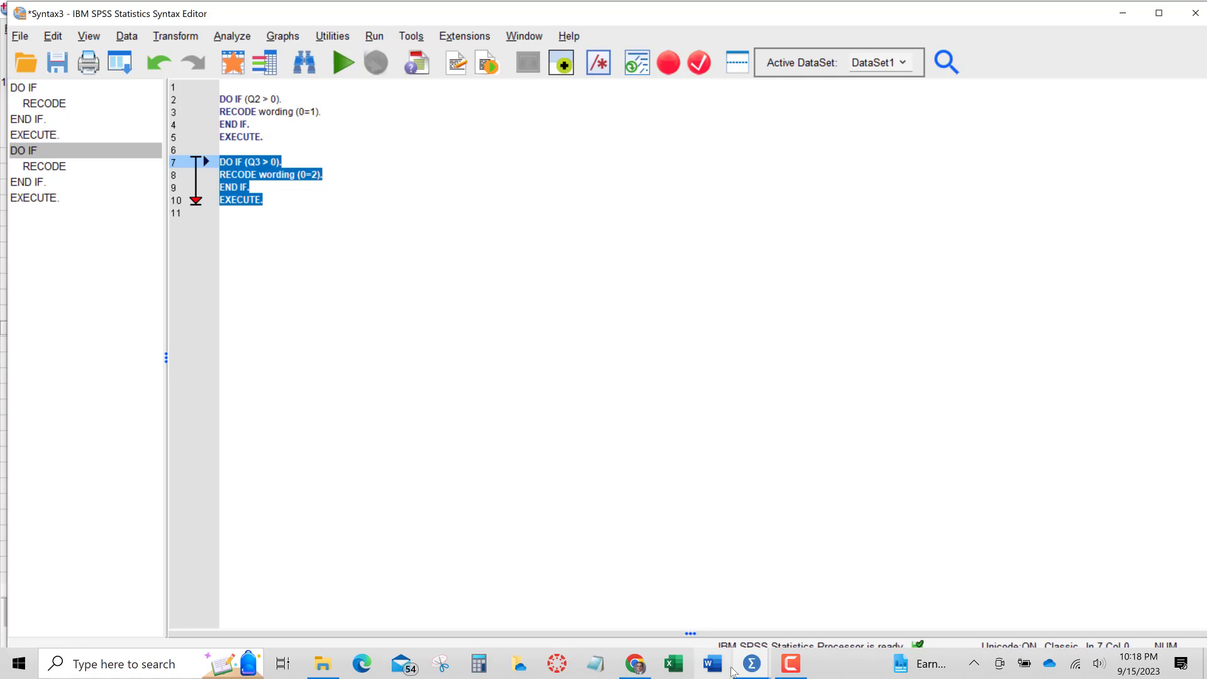
Switch to the data editor and examine the wording values against the Q2 and Q3 answers
mouse_move(754, 667)
left_click(666, 594)
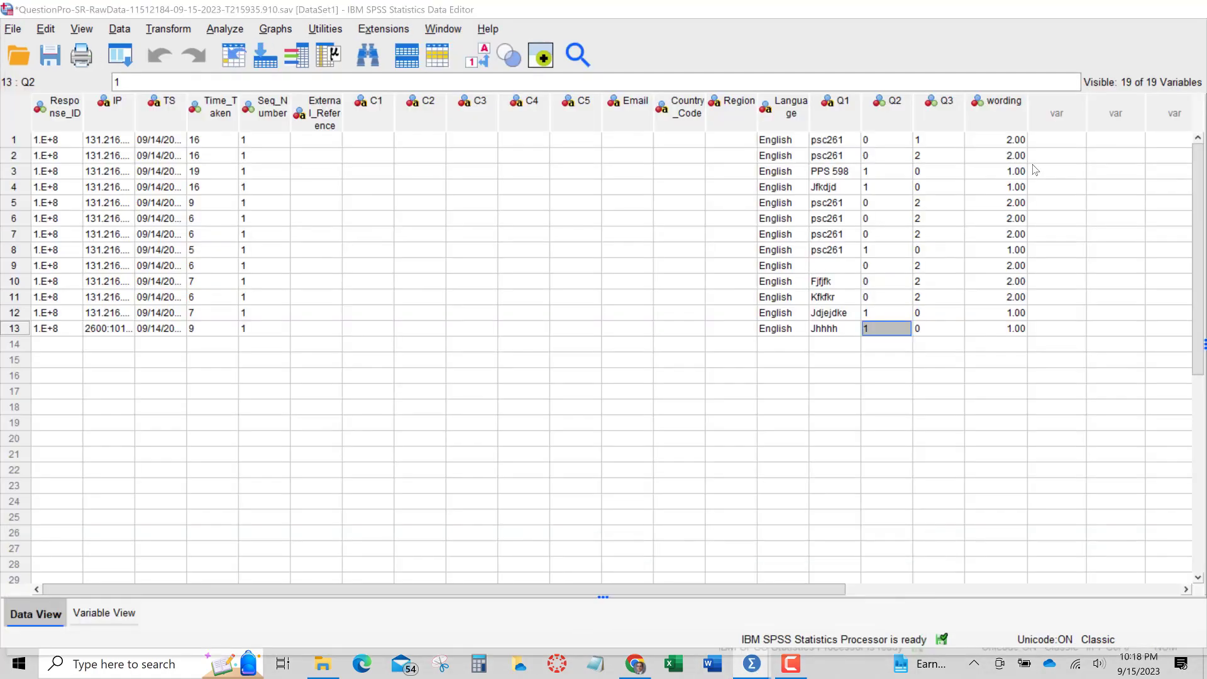
left_click(1005, 143)
key("Down")
key("Down")
key("Down")
key("Down")
key("Down")
key("Down")
key("Down")
key("Down")
key("Down")
key("Down")
key("Down")
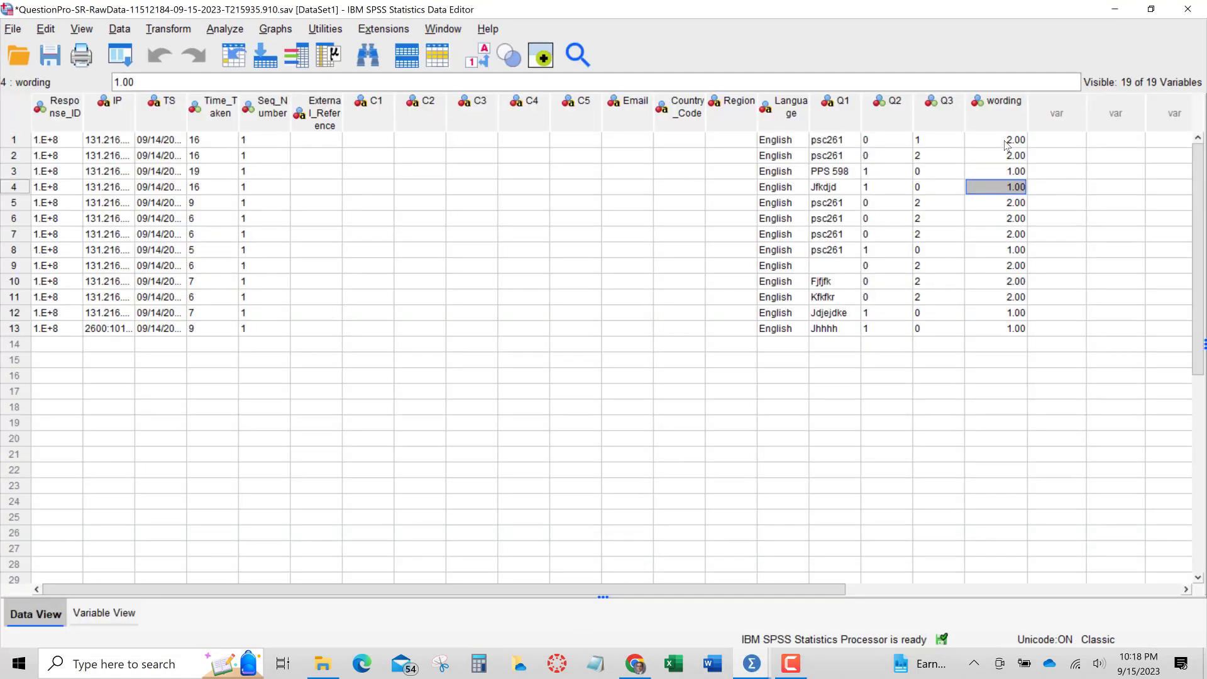
key("Down")
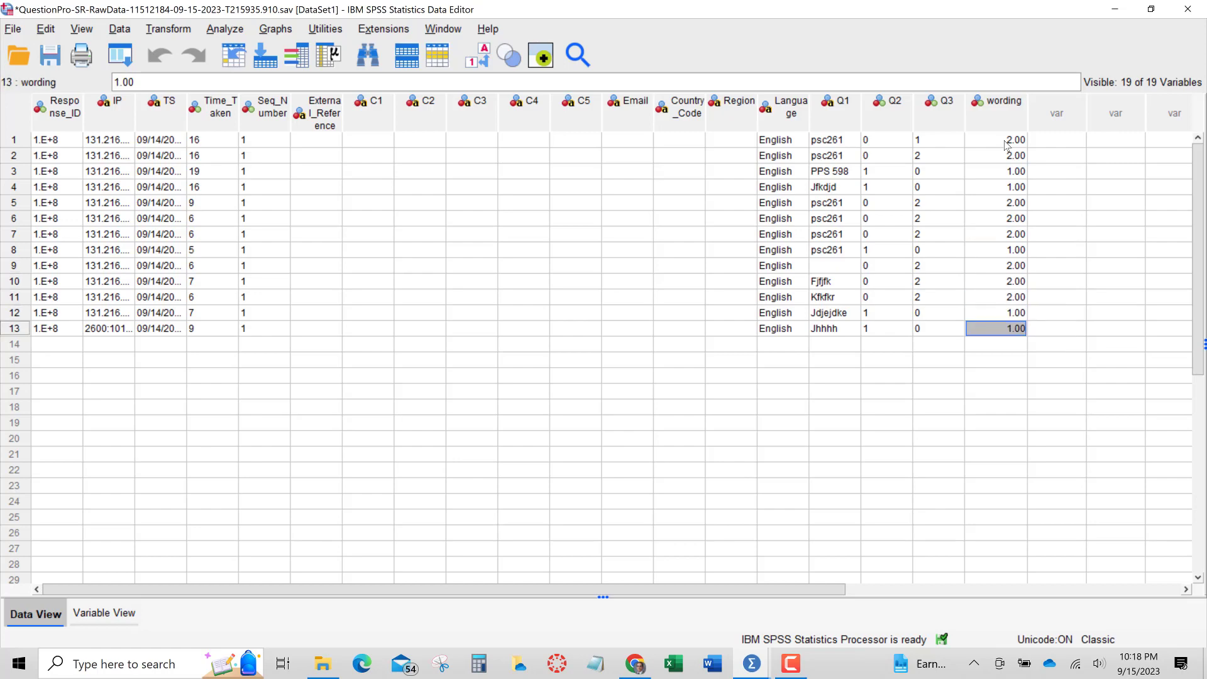
key("Up")
key("Up")
key("Up")
key("Up")
key("Up")
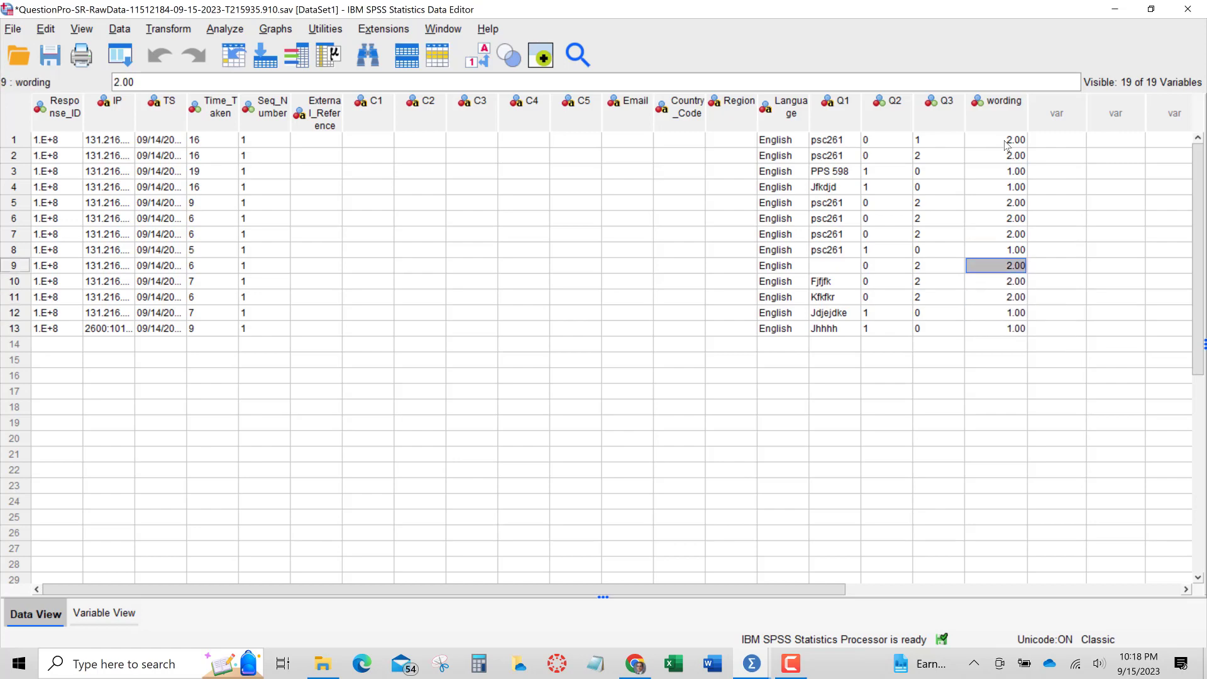
left_click_drag(872, 139, 924, 336)
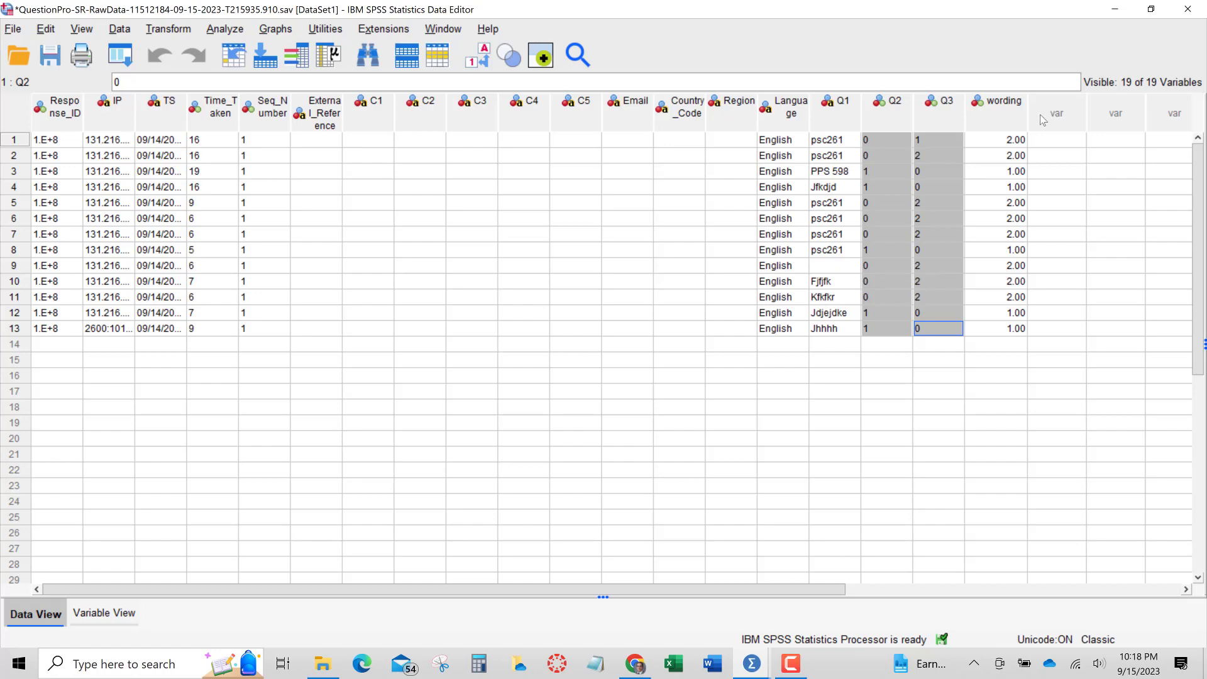
left_click(892, 140)
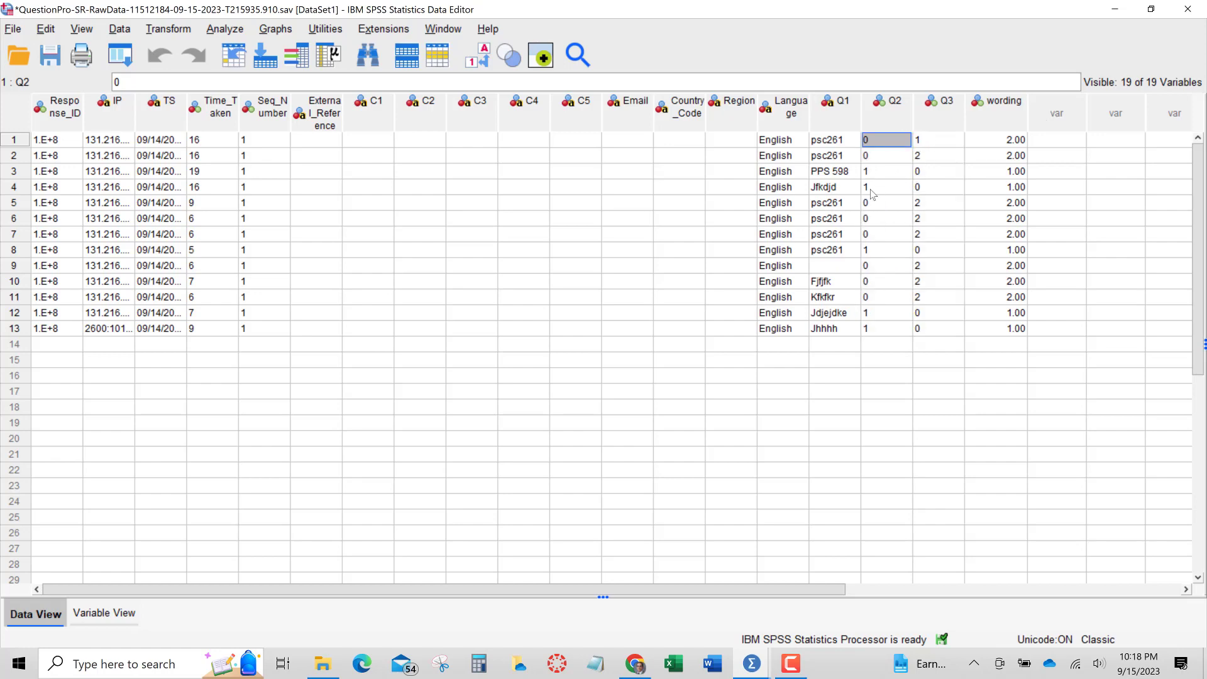
Compute a new target variable Response with the expression Q2 + Q3
left_click(180, 31)
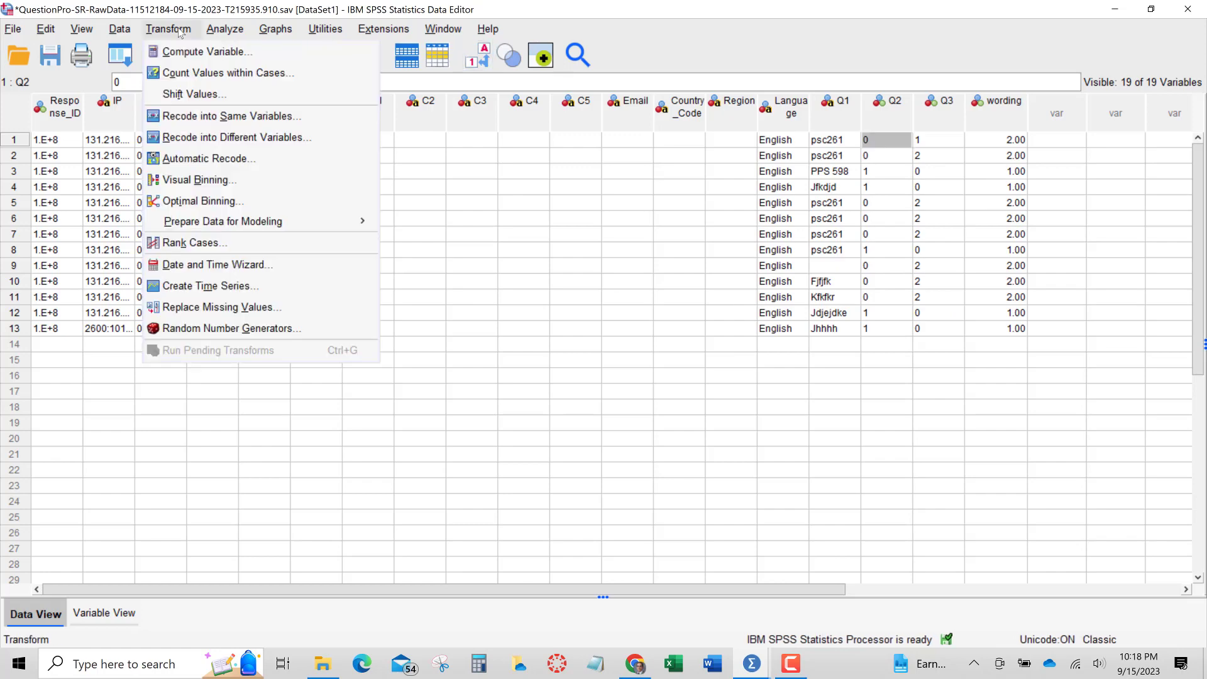
left_click(183, 50)
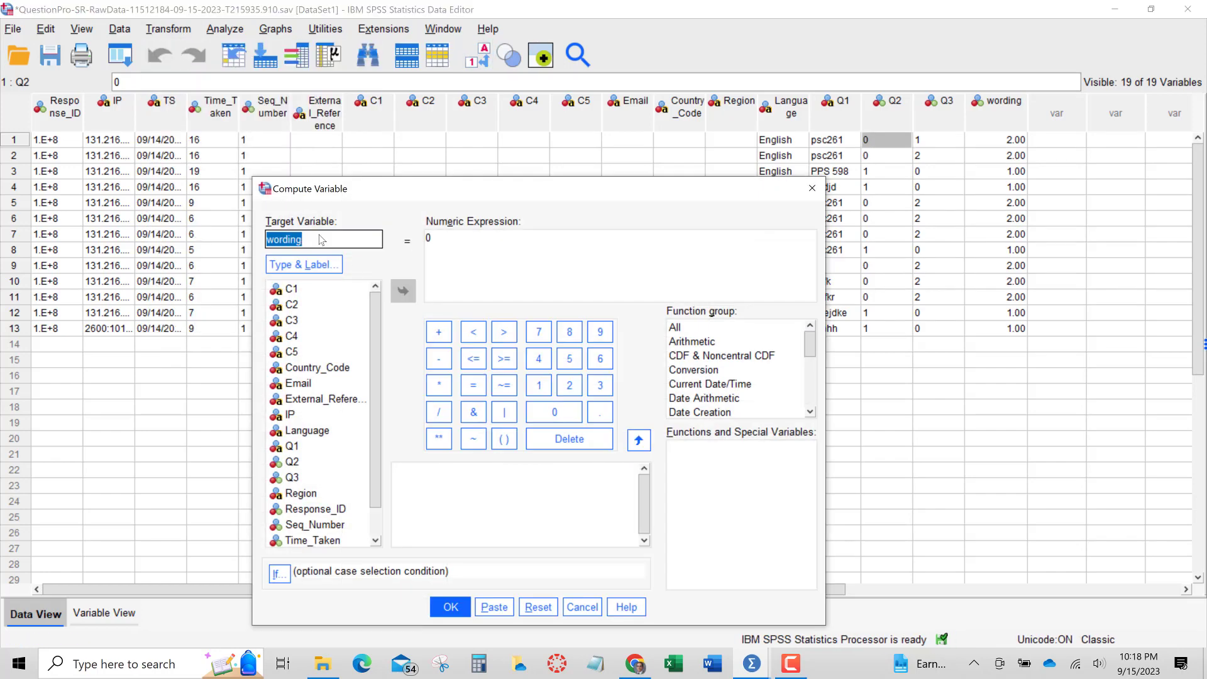
type("Response")
left_click(456, 240)
key("BackSpace")
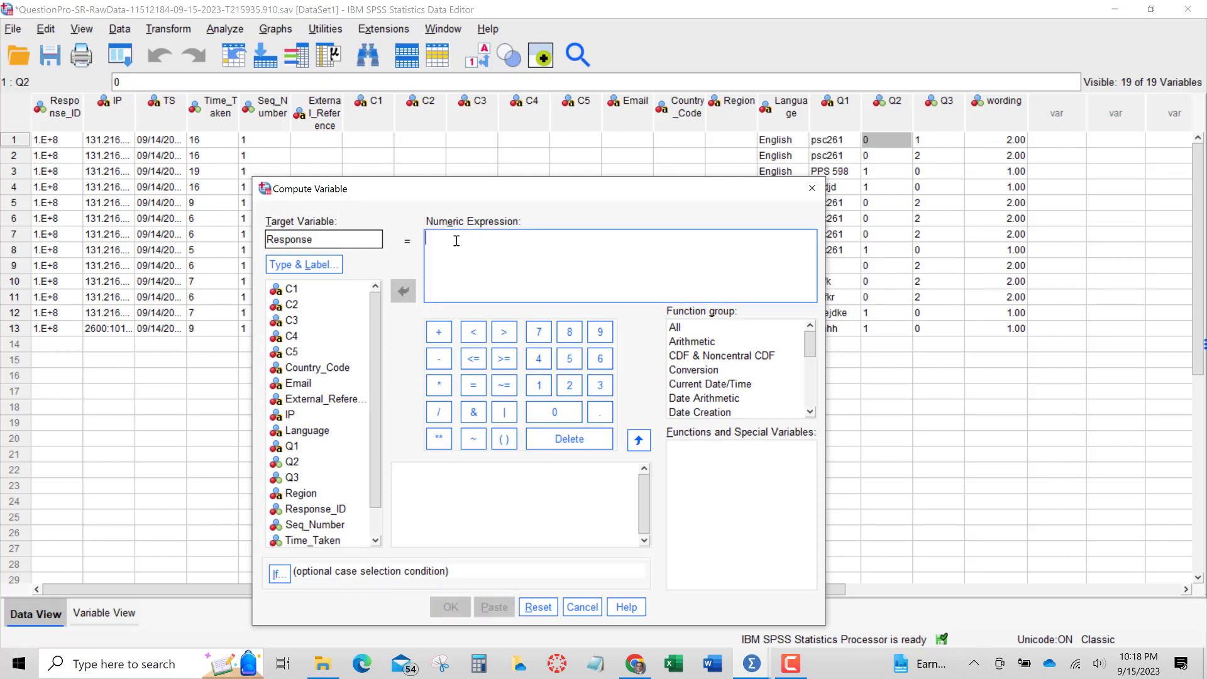
type("q2")
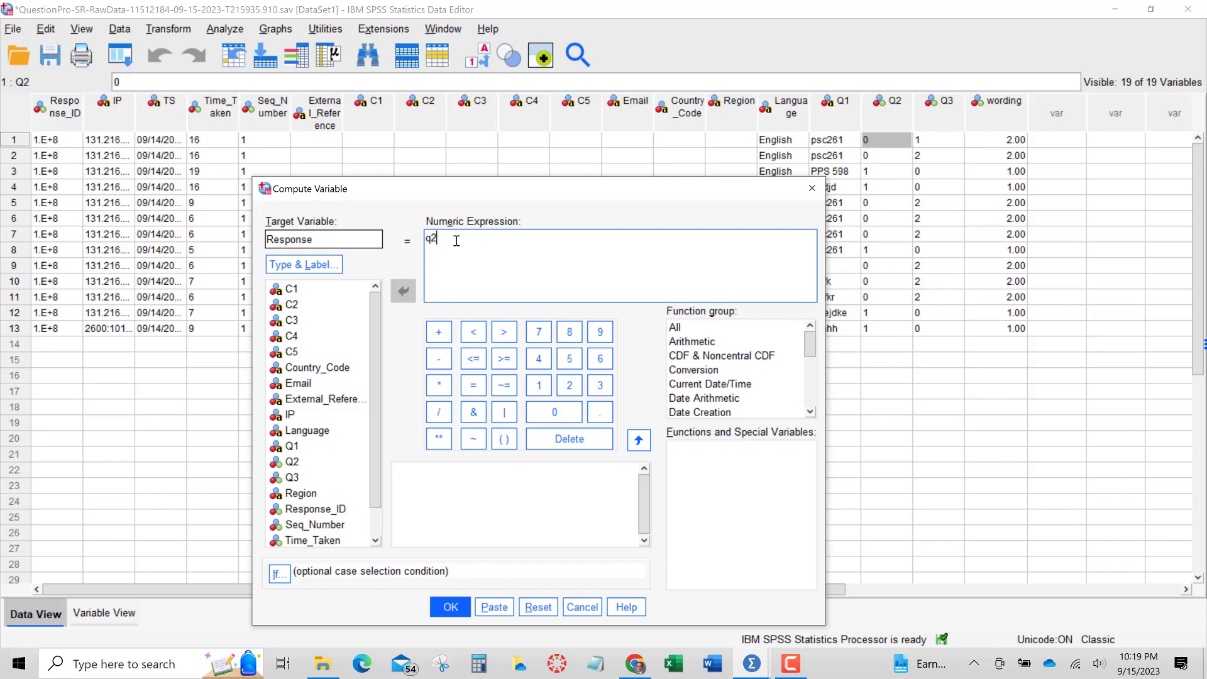
key("BackSpace")
key("BackSpace")
type("2 + Q3")
left_click(450, 608)
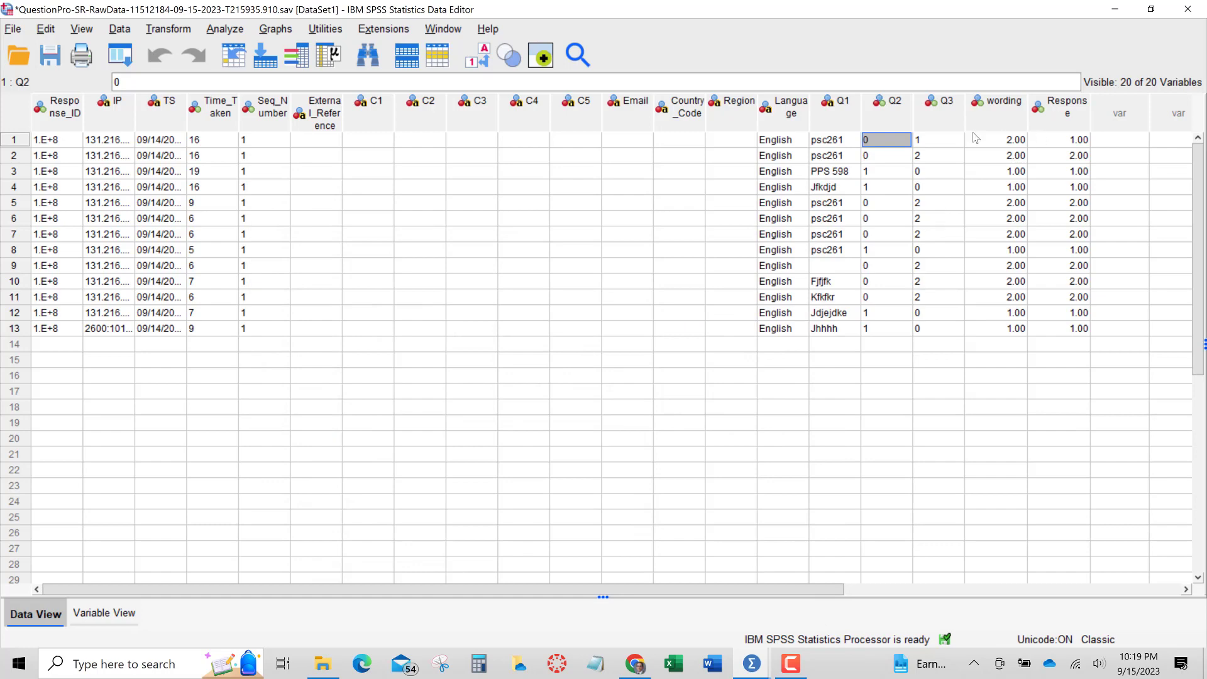
Step through the Q3 and Response cells and select the wording and Response columns to compare them
left_click(942, 143)
key("Down")
key("Down")
key("Down")
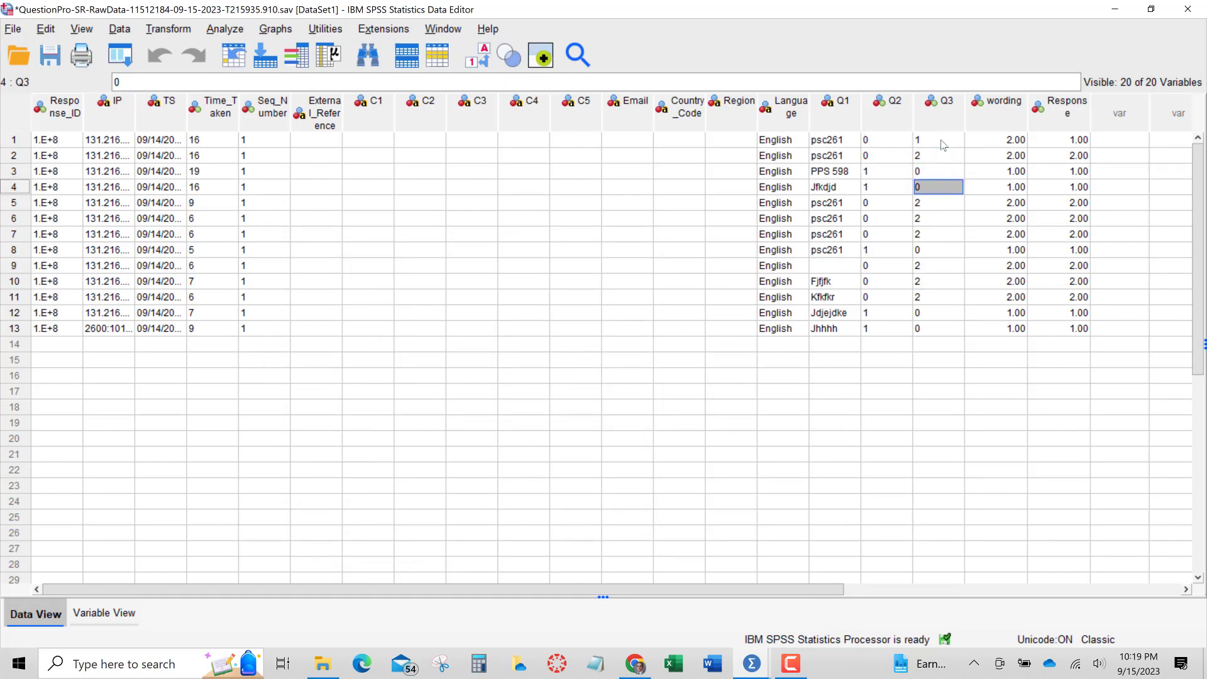
key("Left")
key("Left")
key("Down")
key("Right")
key("Down")
key("Down")
key("Down")
key("Right")
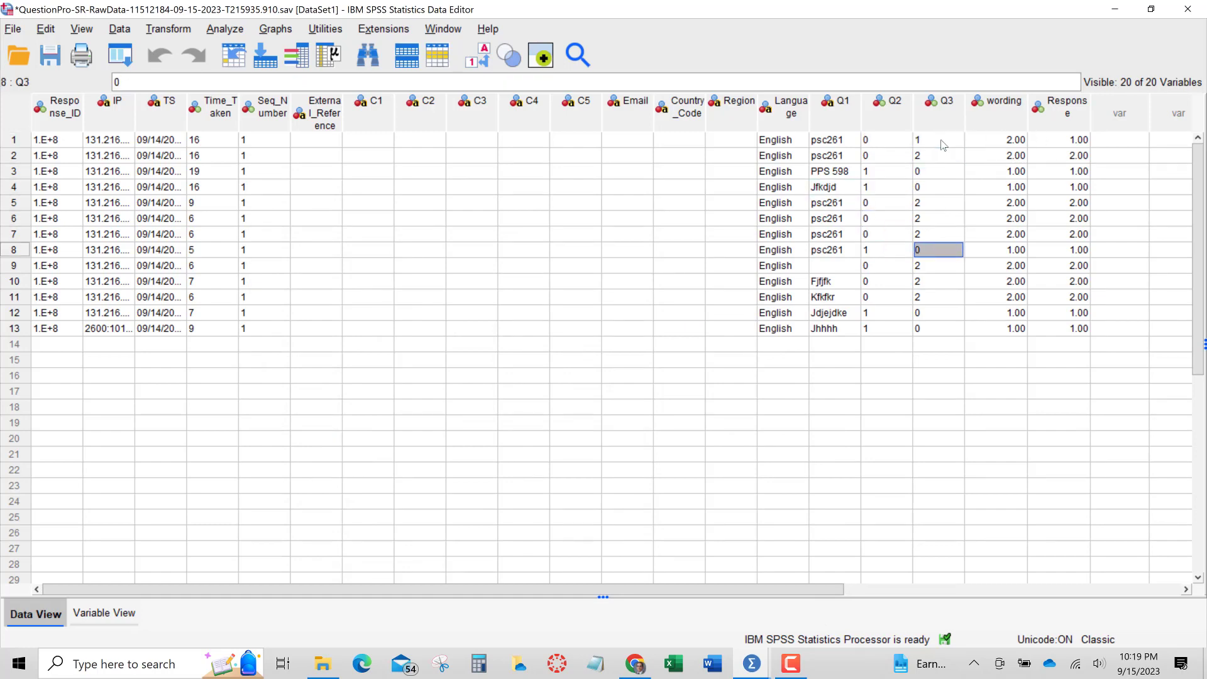
key("Down")
key("Left")
key("Down")
key("Down")
key("Right")
key("Right")
key("Right")
key("Right")
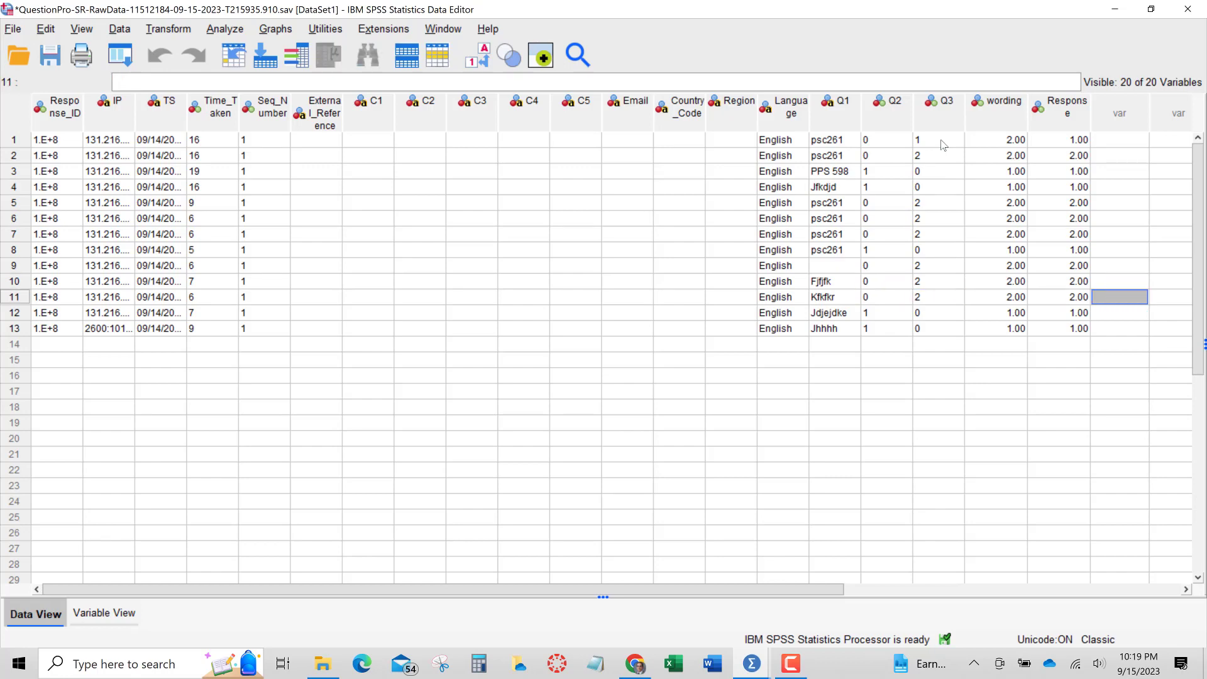
key("Down")
key("Left")
key("Down")
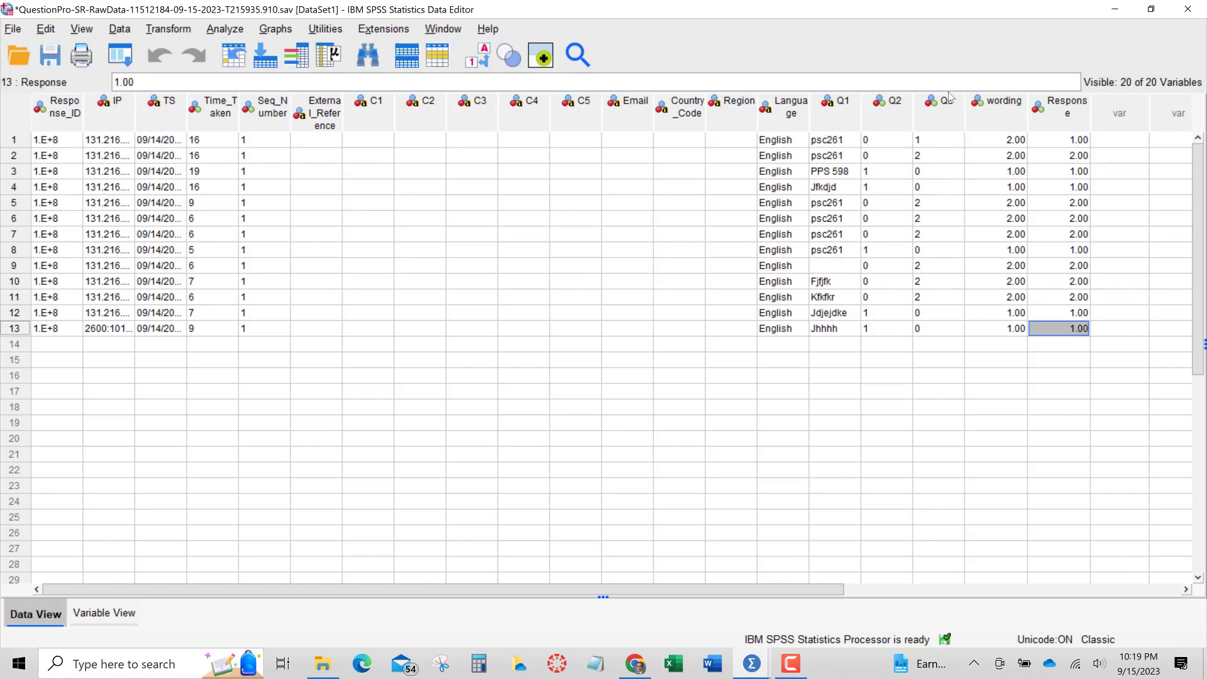
left_click_drag(996, 105, 1054, 113)
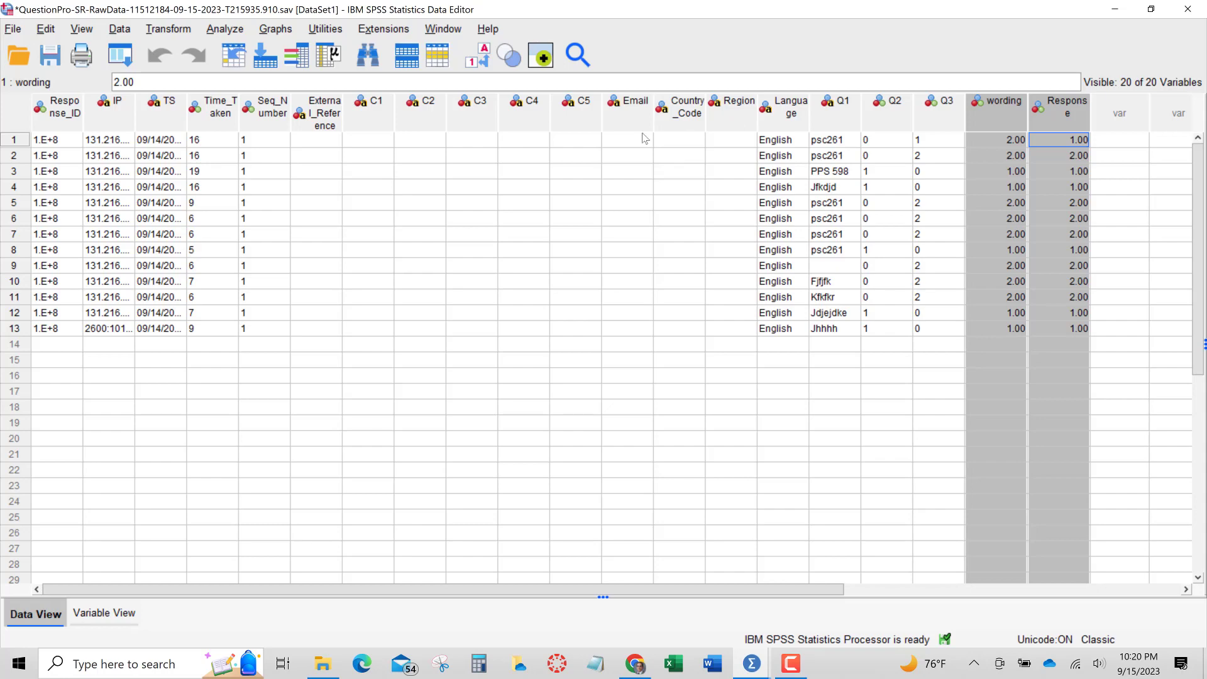
Open the Independent-Samples T Test and add Response as the test variable
left_click(225, 29)
mouse_move(274, 176)
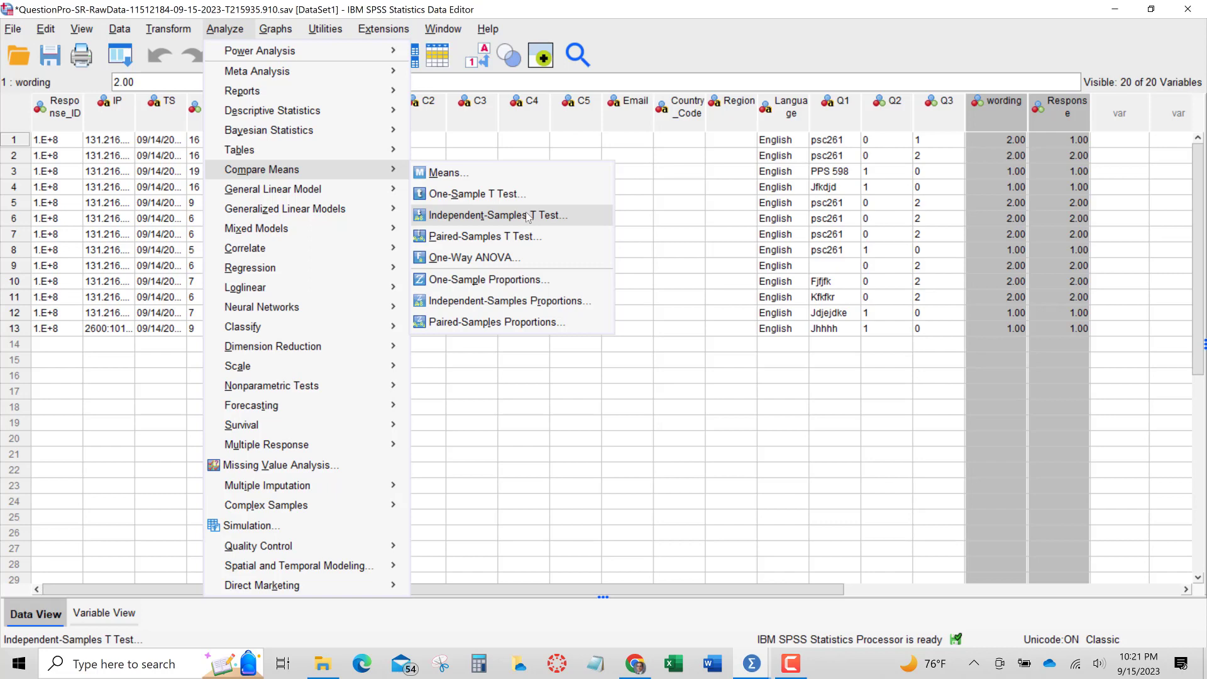
left_click(527, 216)
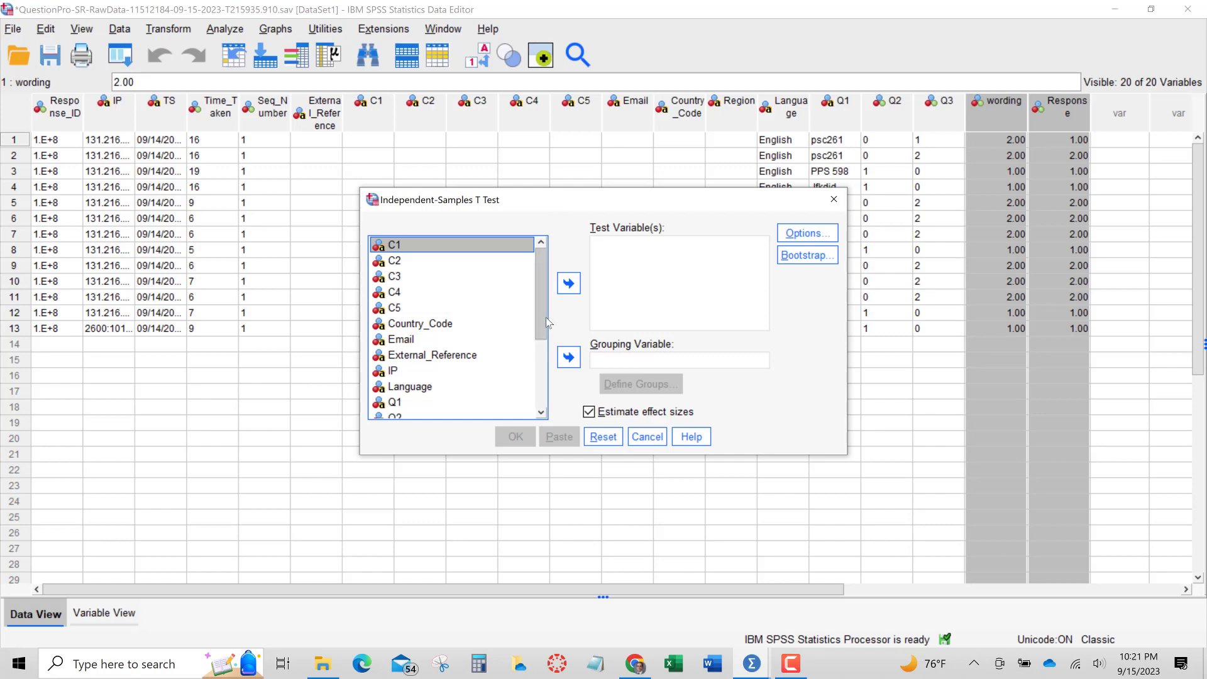
left_click_drag(545, 316, 541, 395)
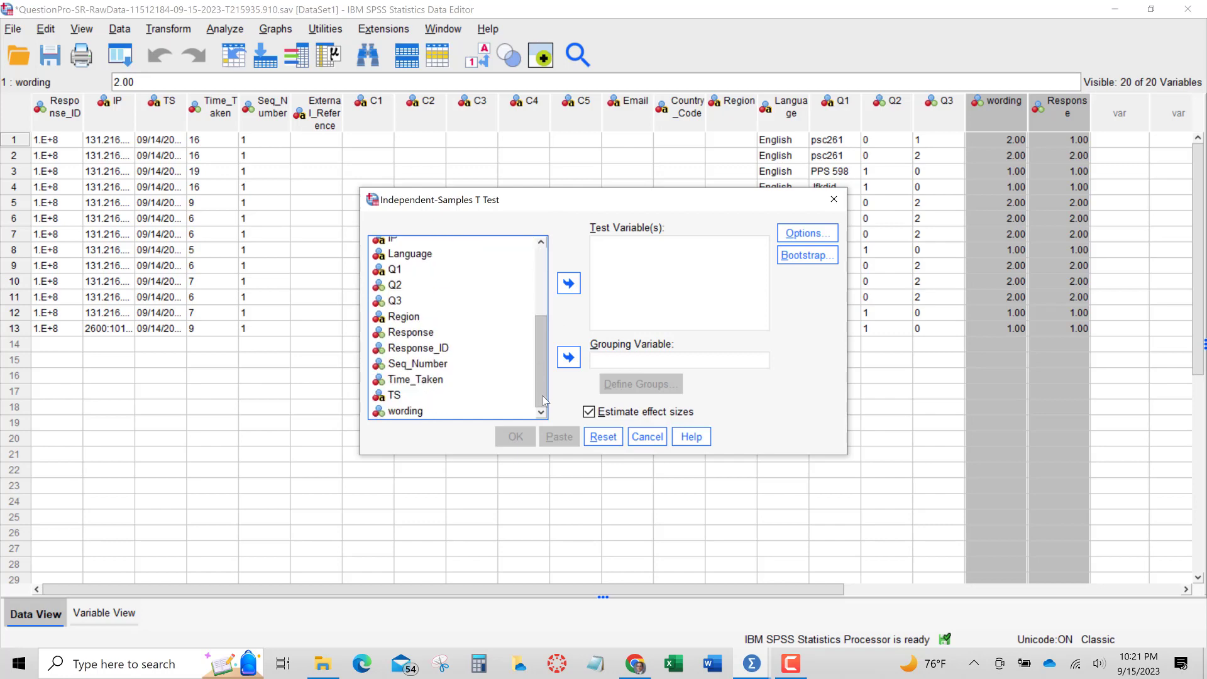
left_click(415, 330)
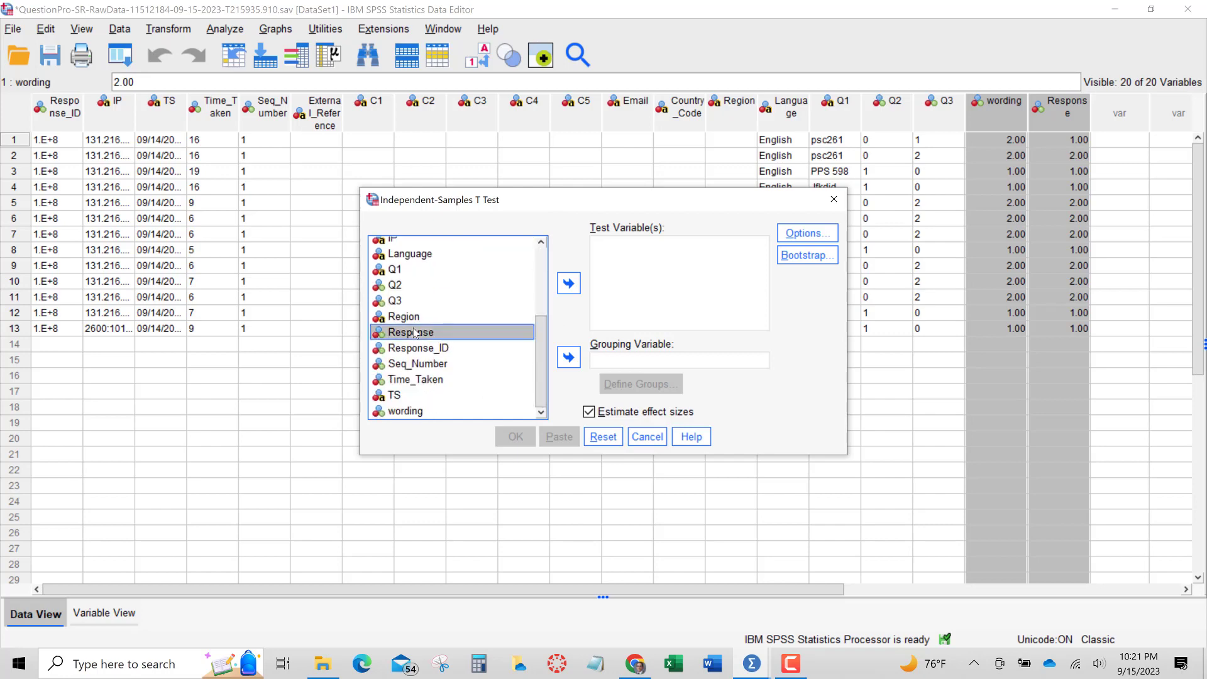
left_click(567, 288)
Set wording as the grouping variable with groups defined as 1 and 2
left_click(417, 412)
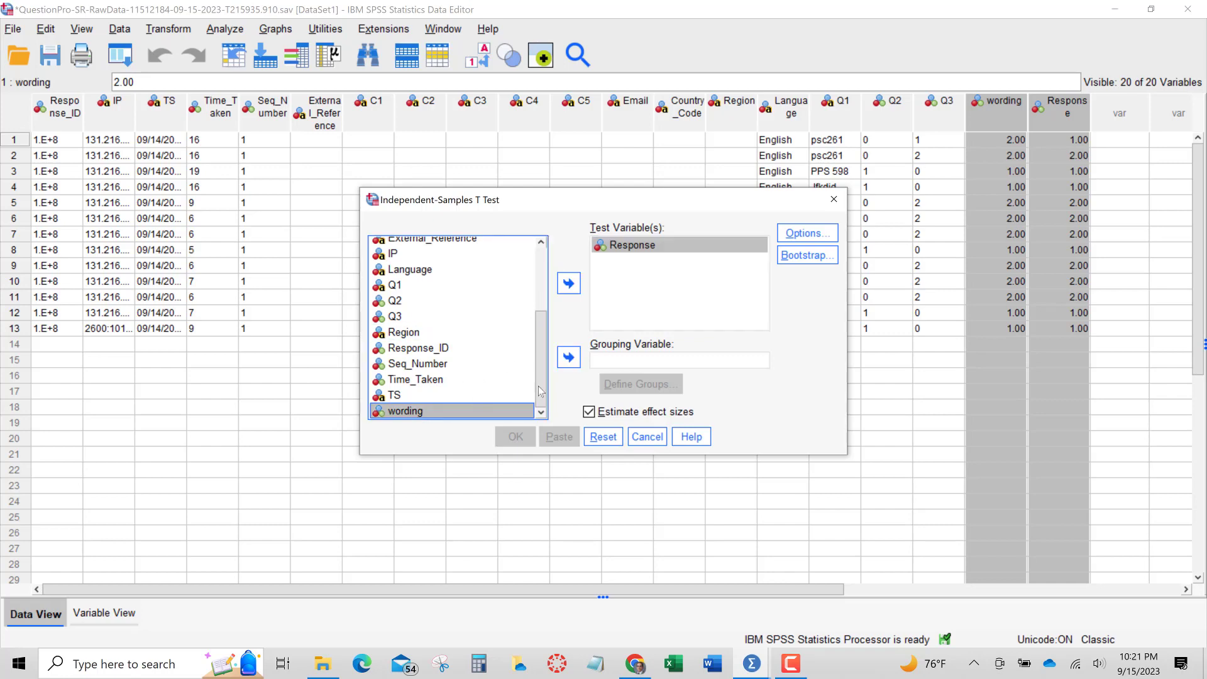
left_click(568, 357)
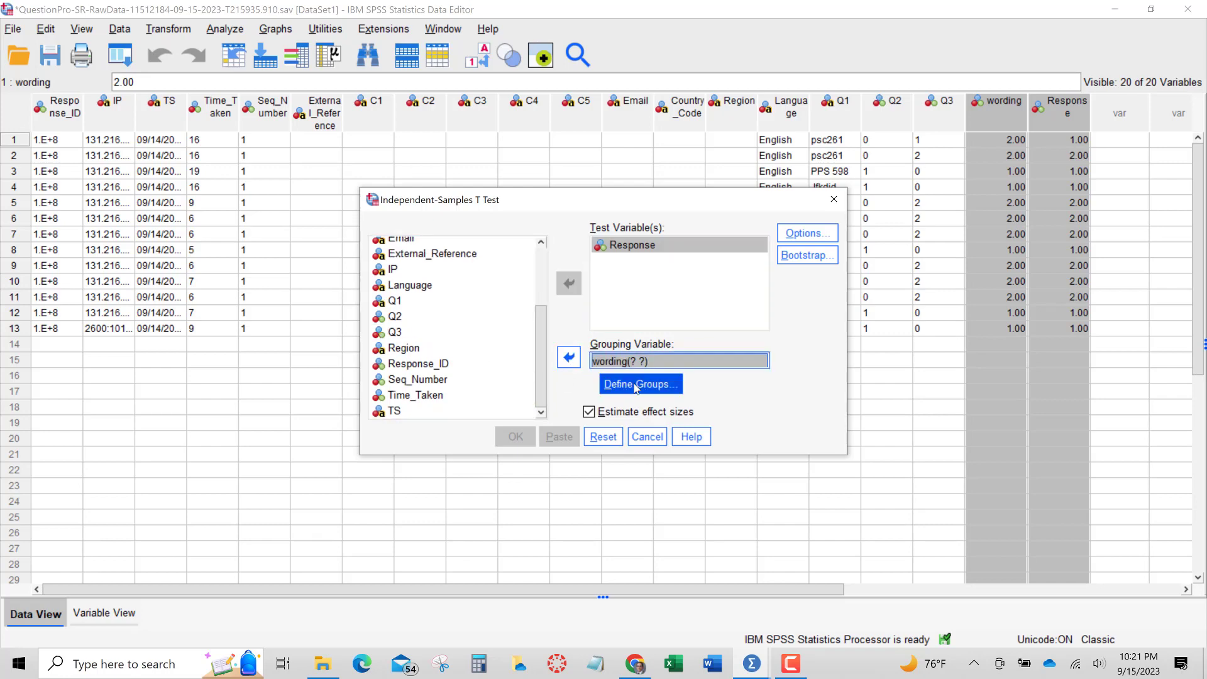
left_click(656, 384)
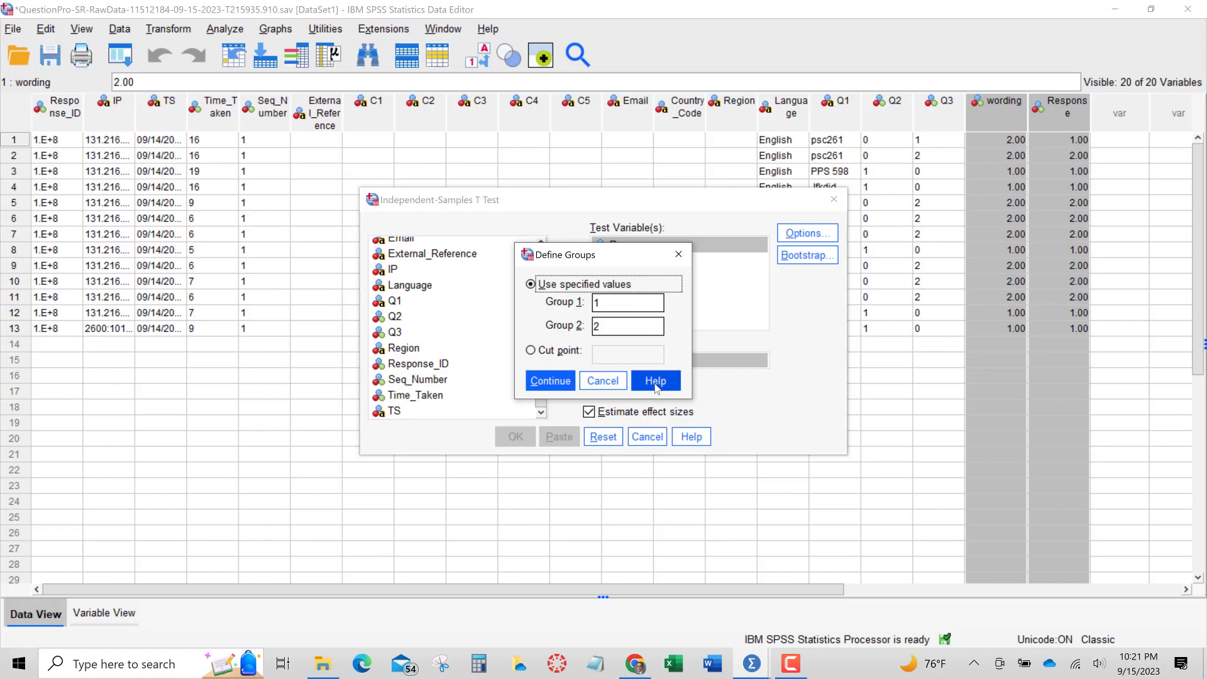
left_click(544, 381)
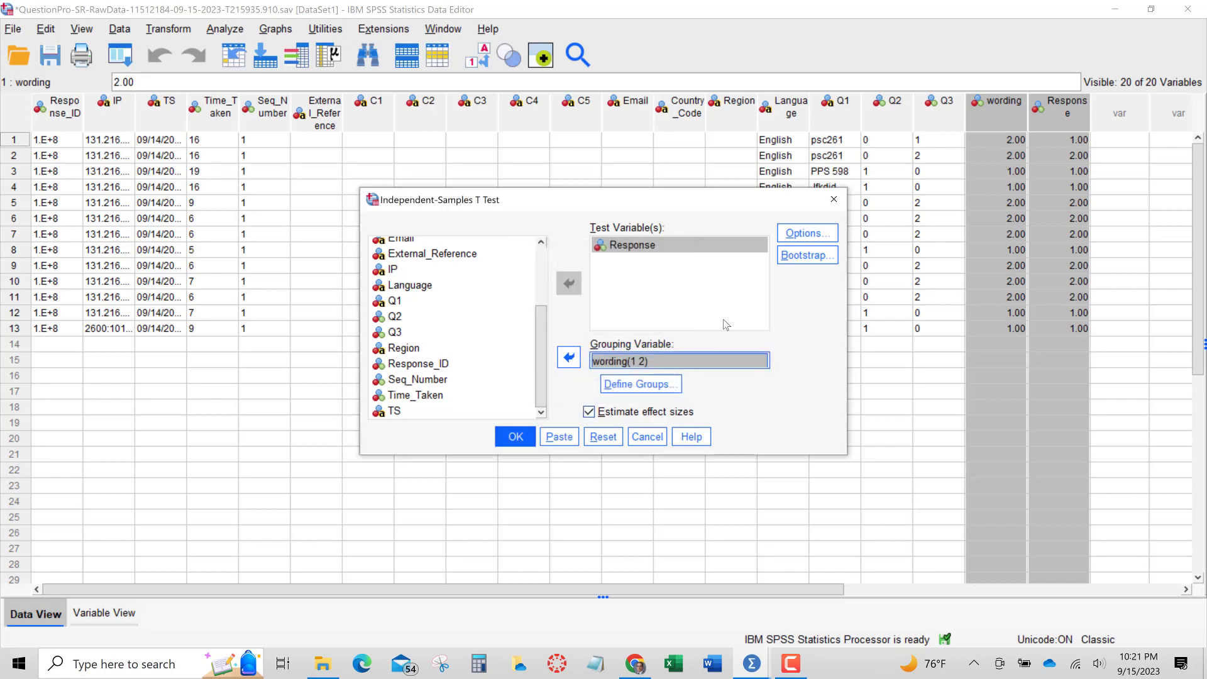
Review the t-test options and run the independent-samples t-test
left_click(810, 234)
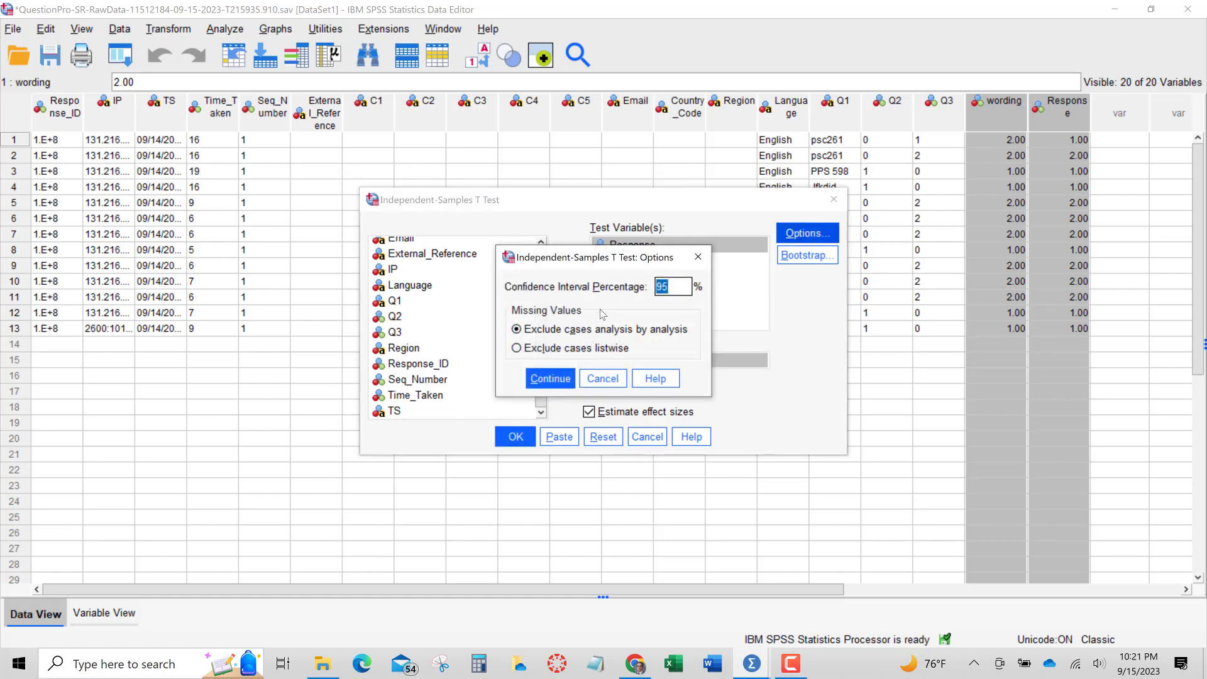
left_click(544, 381)
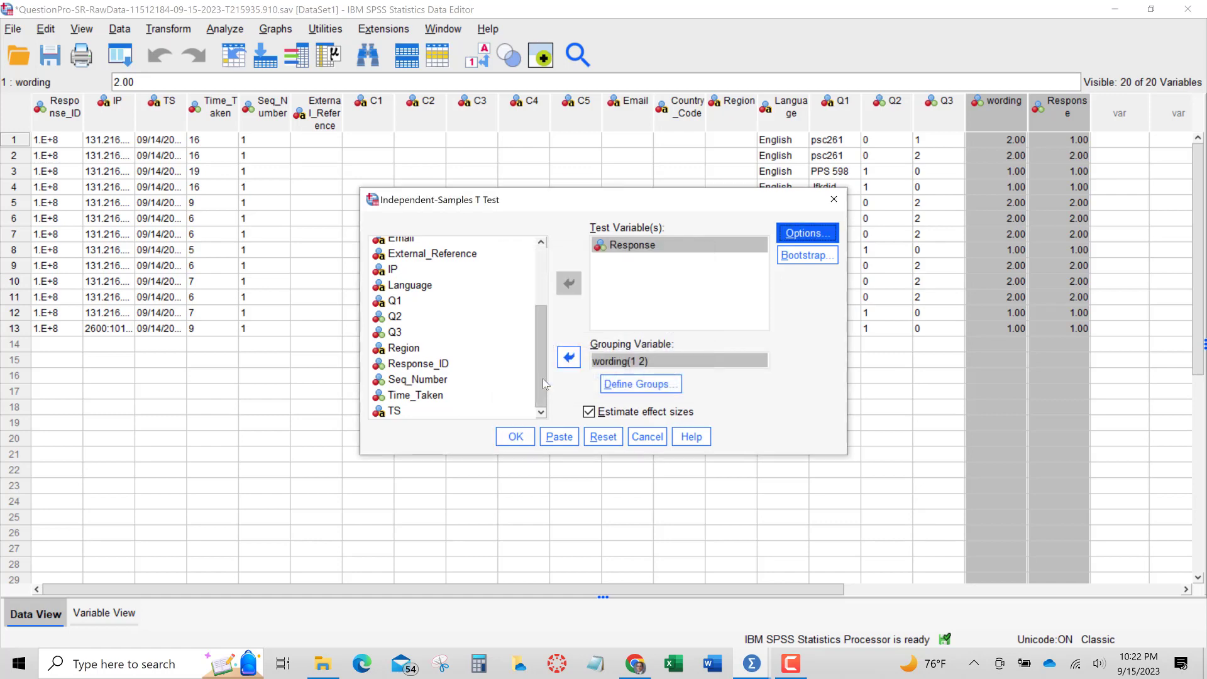
left_click(517, 437)
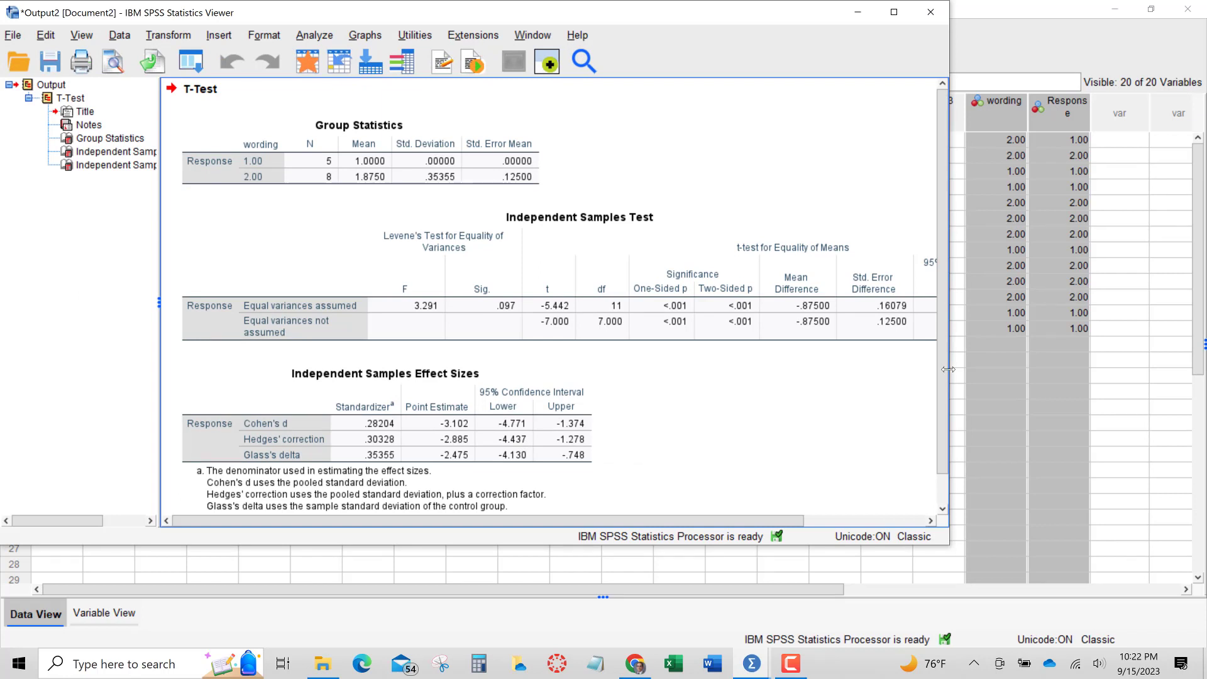
Widen the output viewer window to read the full t-test tables
left_click_drag(949, 369, 1124, 400)
left_click(782, 345)
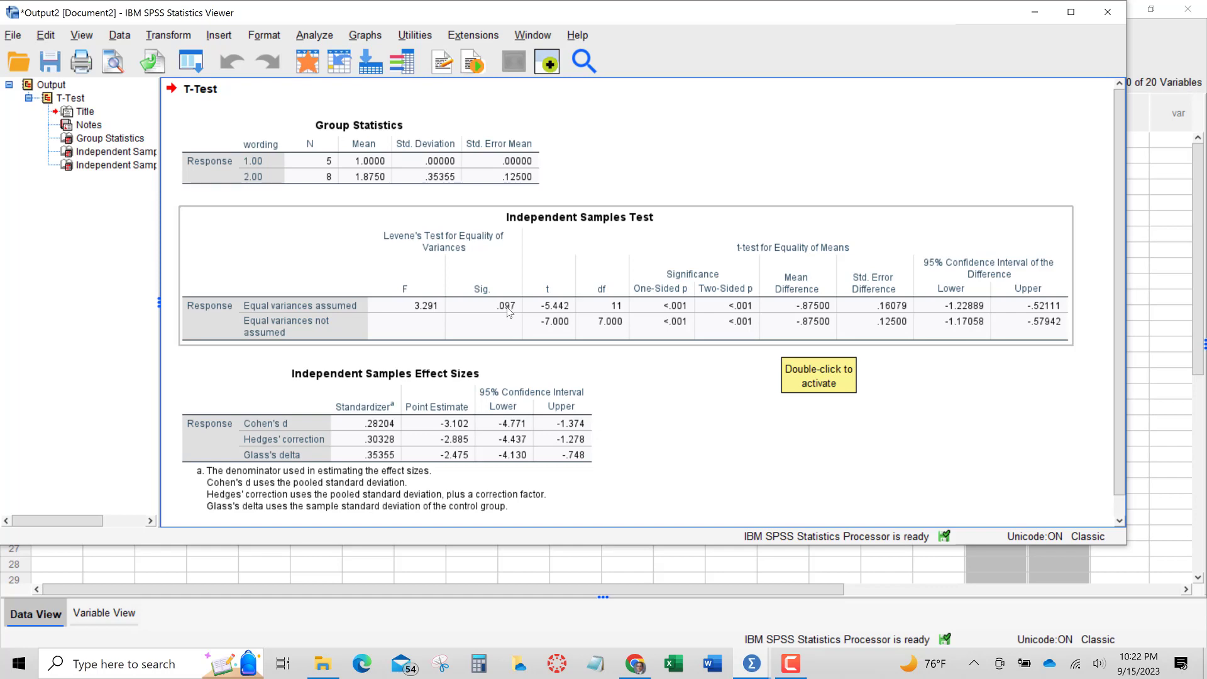
Open the Independent Samples Test table for editing to inspect the exact two-sided p-value for equal variances assumed, then close the editor
left_click(679, 306)
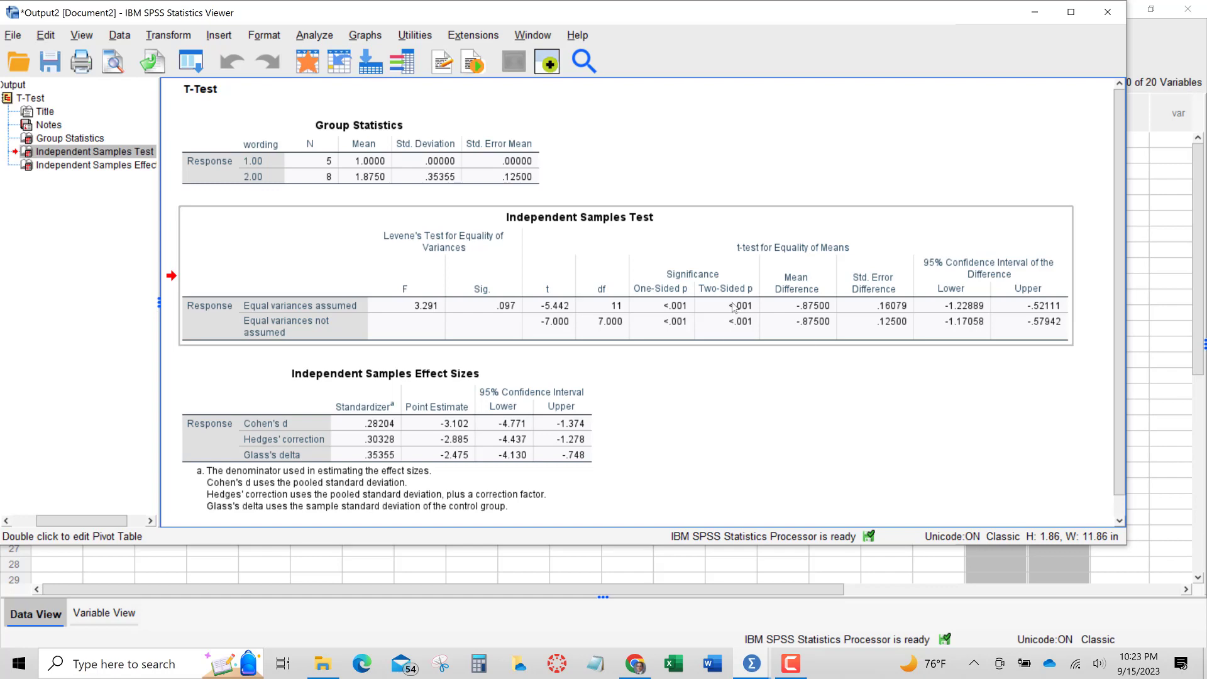
left_click(735, 307)
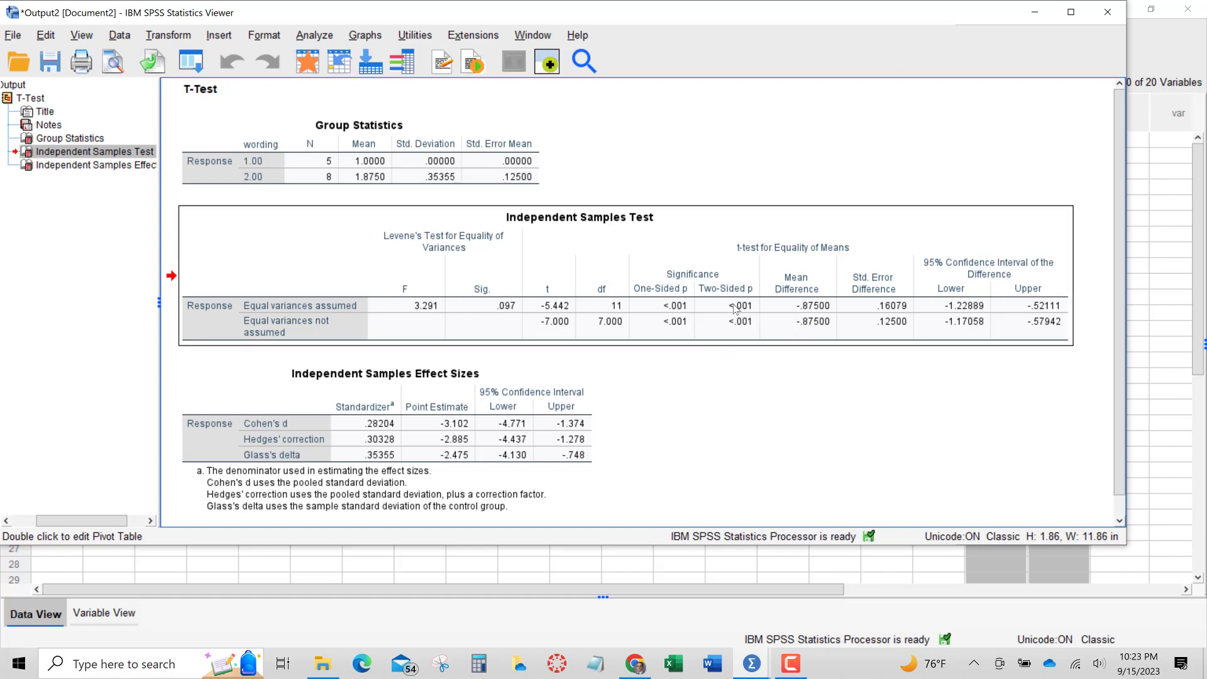
double_click(734, 307)
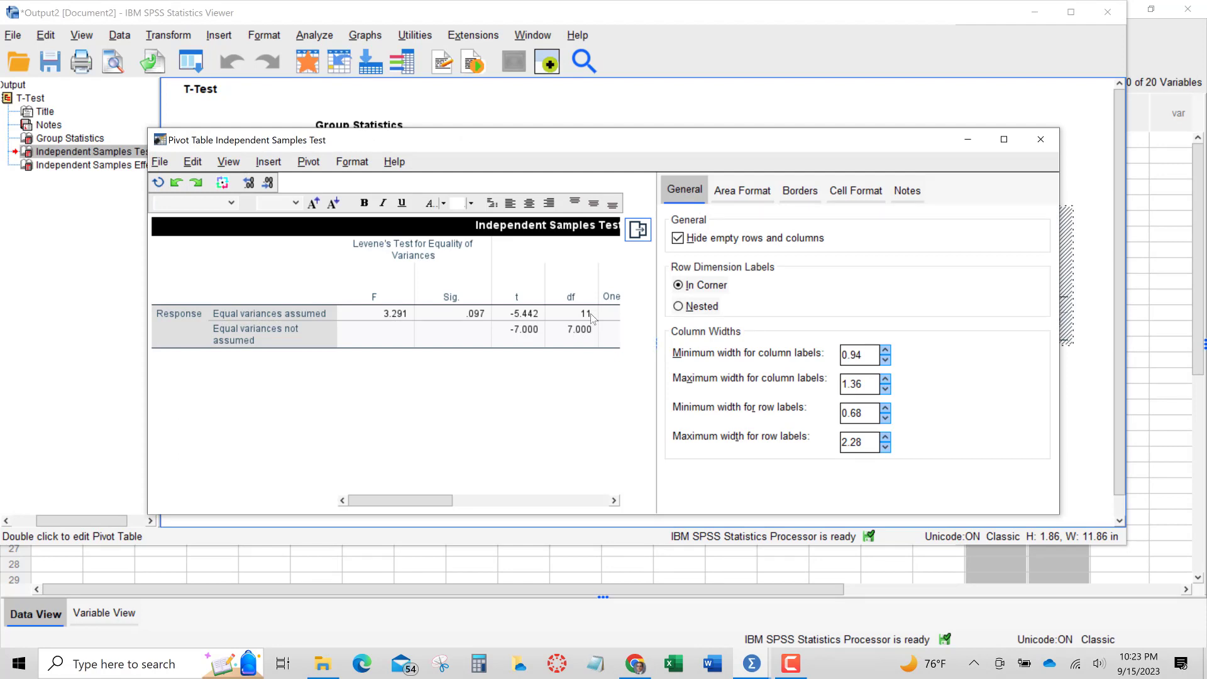
left_click_drag(450, 501, 513, 501)
left_click(540, 314)
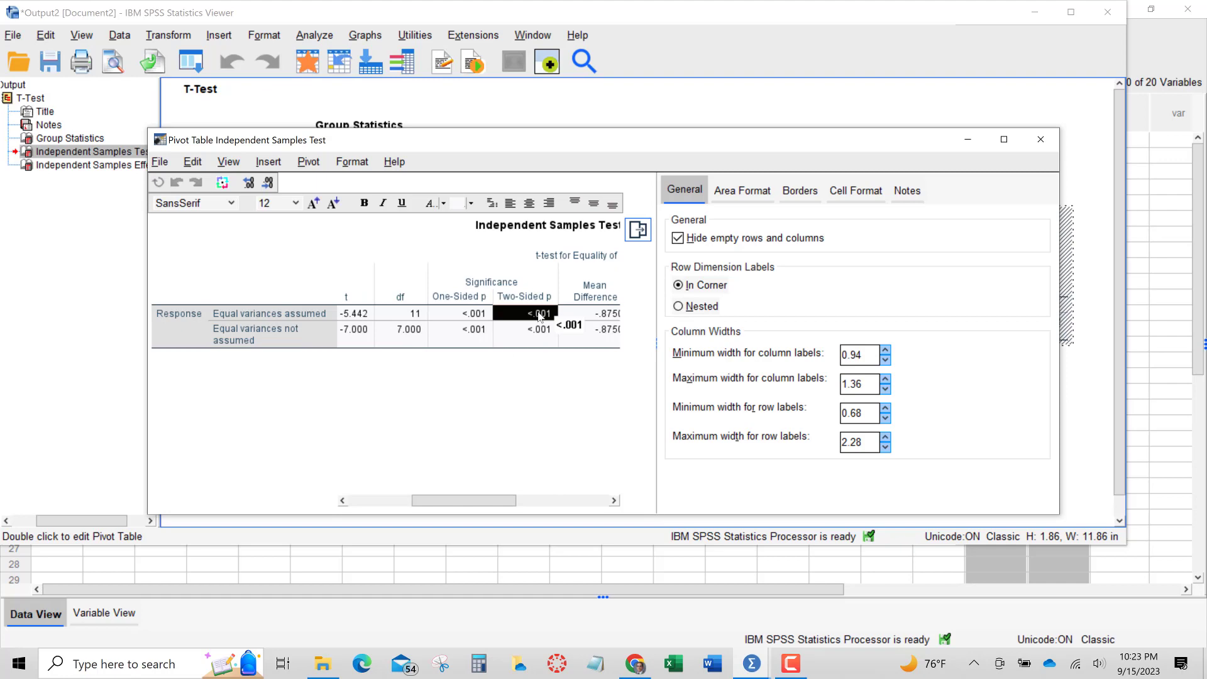
double_click(539, 314)
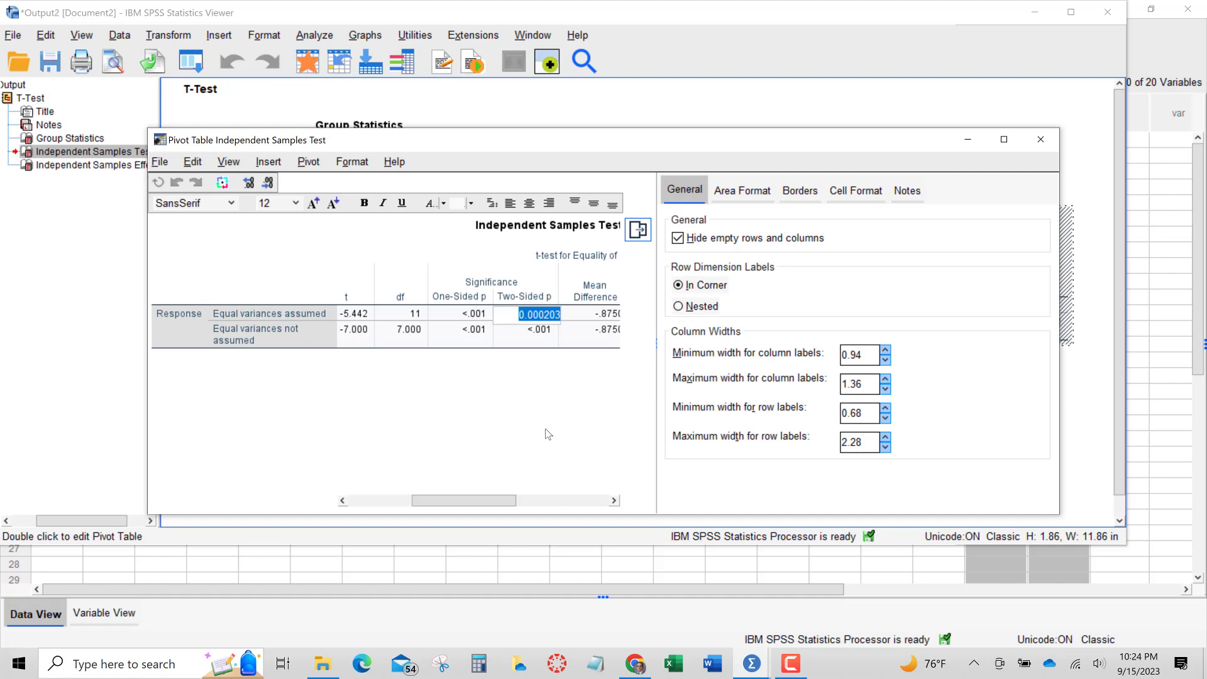
left_click(1042, 139)
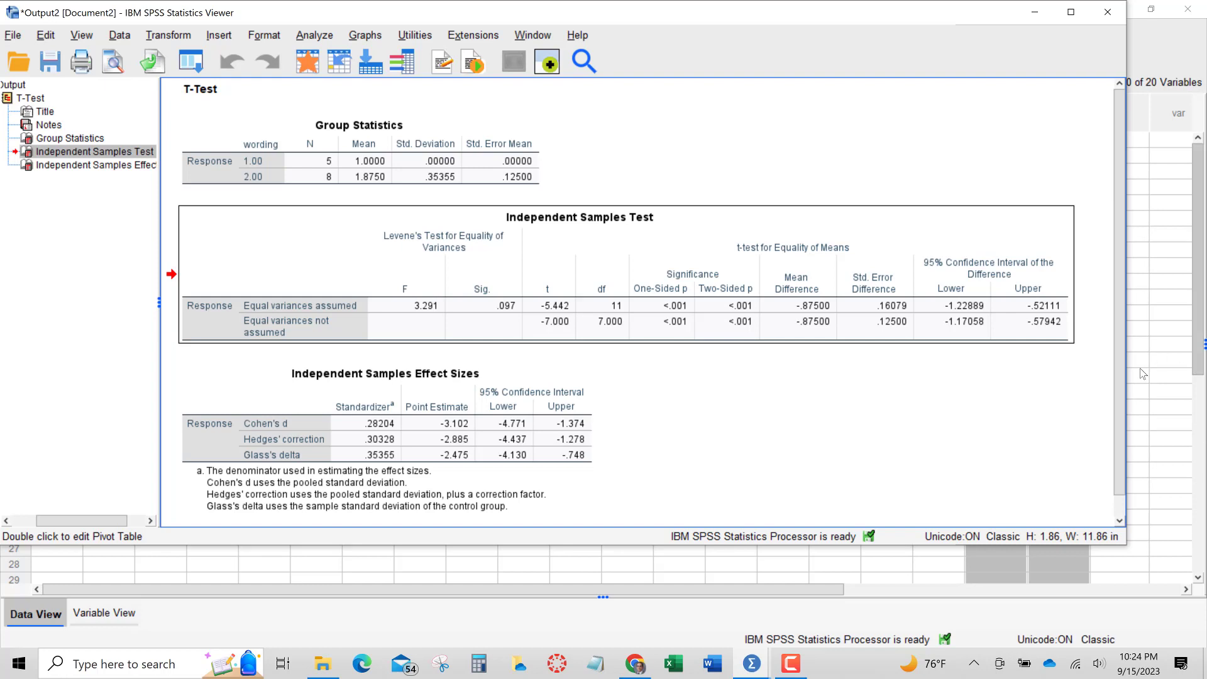
Switch back to the data editor and select the Q2 cell in row 13
left_click(1181, 296)
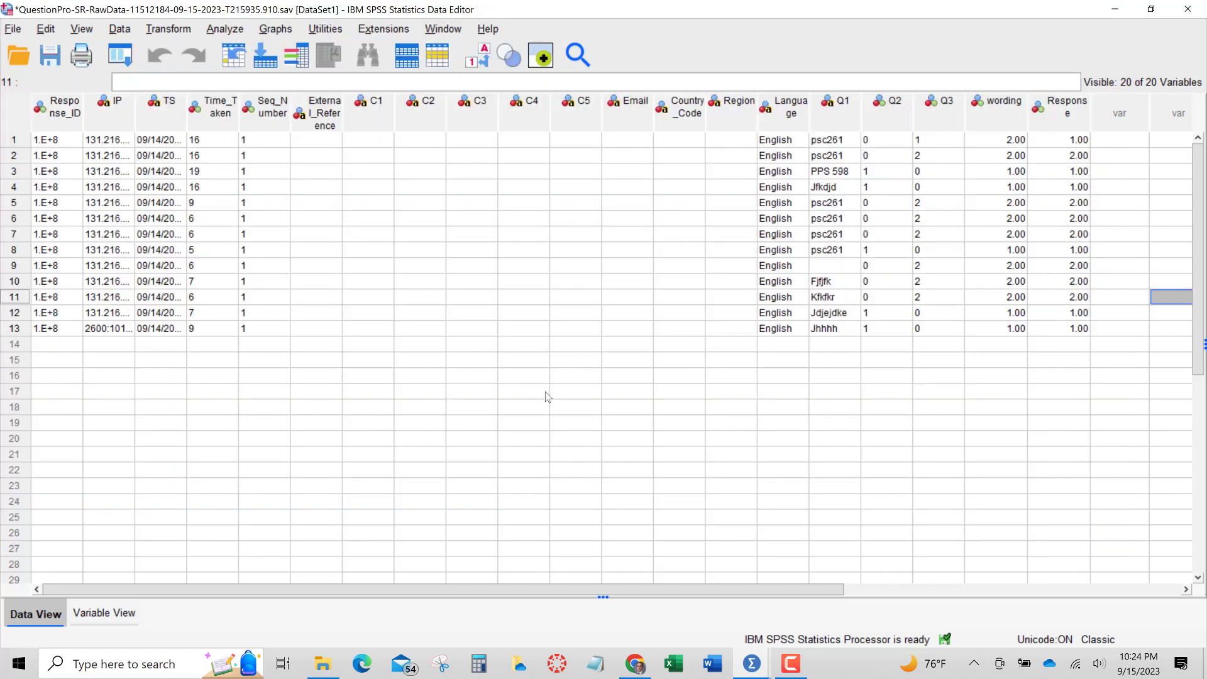
left_click(889, 332)
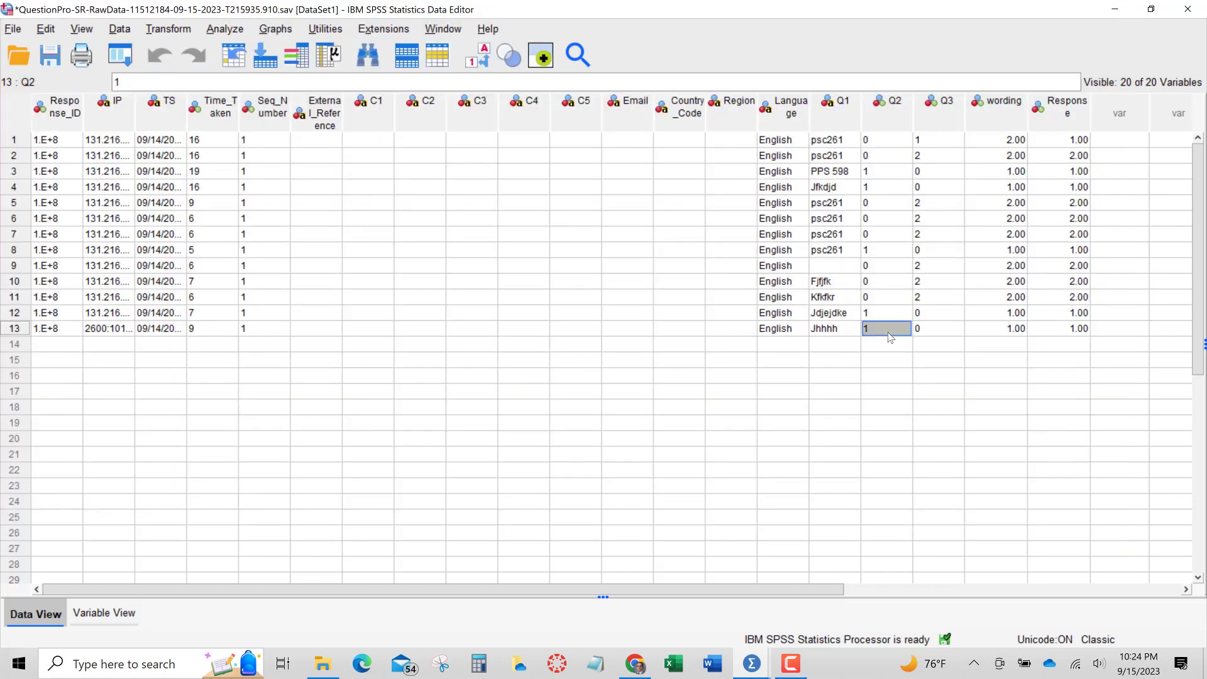